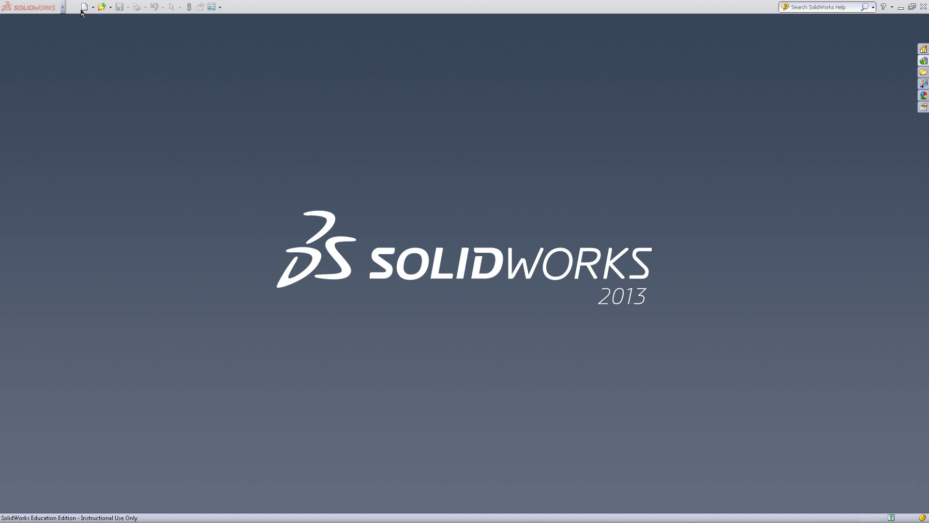
- Create a new assembly document (Assem2) and dismiss the Begin Assembly component insertion
click(84, 7)
key(Return)
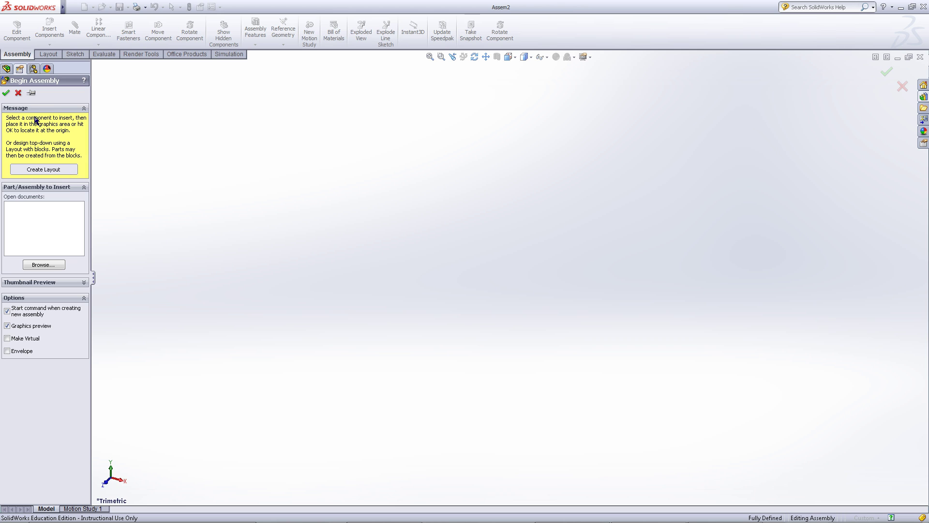
click(18, 93)
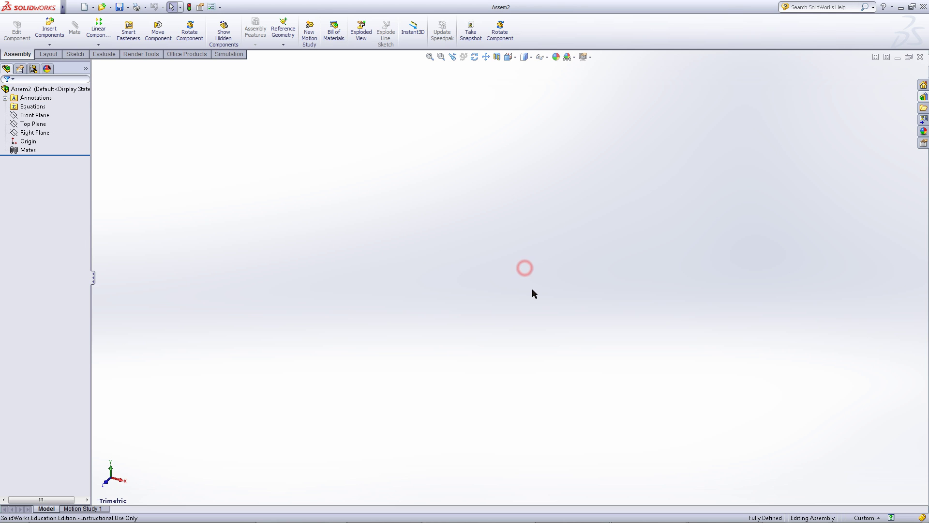
- Insert two copies of semicircle-280long from the Design Library's Logs folder
click(923, 97)
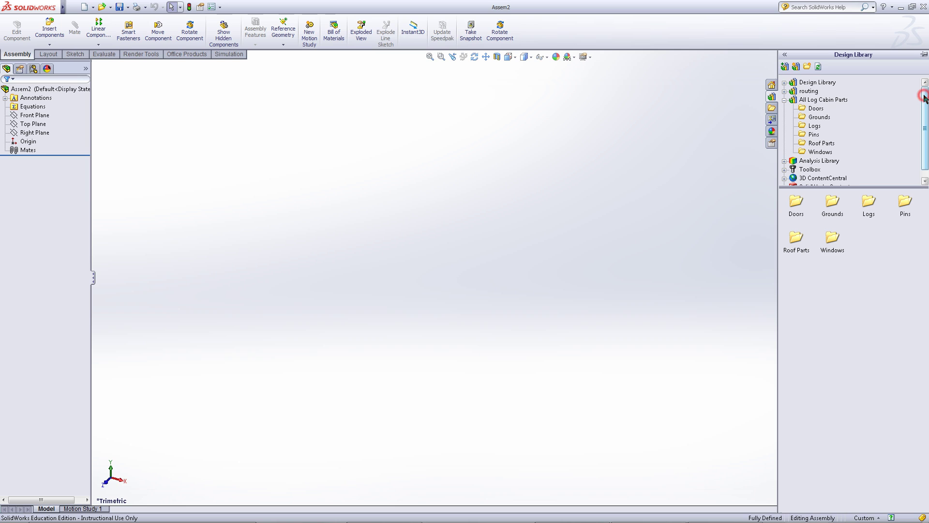
double_click(874, 203)
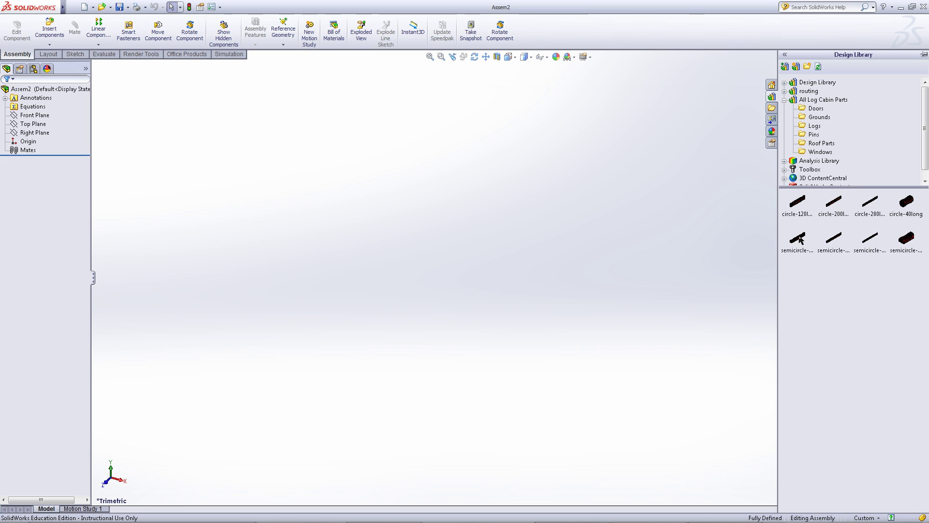
mouse_move(800, 238)
mouse_move(835, 239)
mouse_move(870, 244)
drag(871, 244, 414, 284)
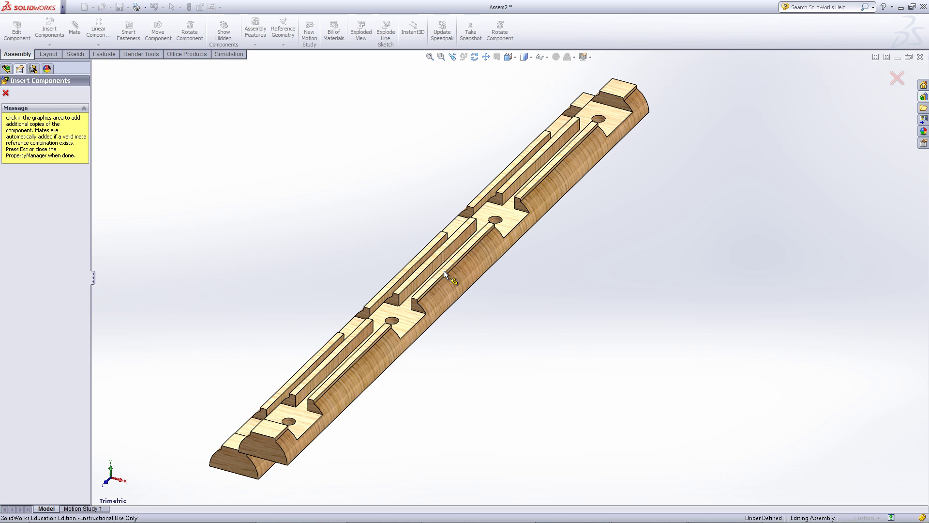
scroll(485, 277, up, 3)
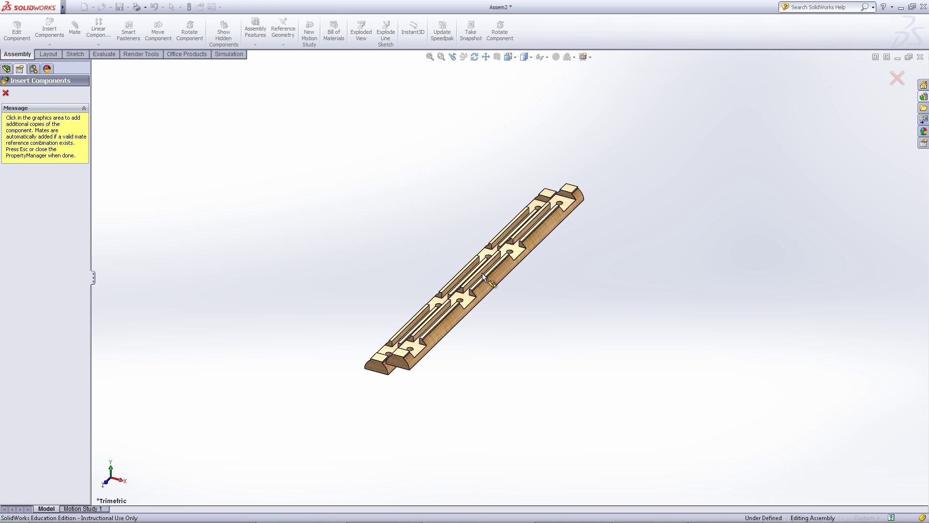
click(264, 184)
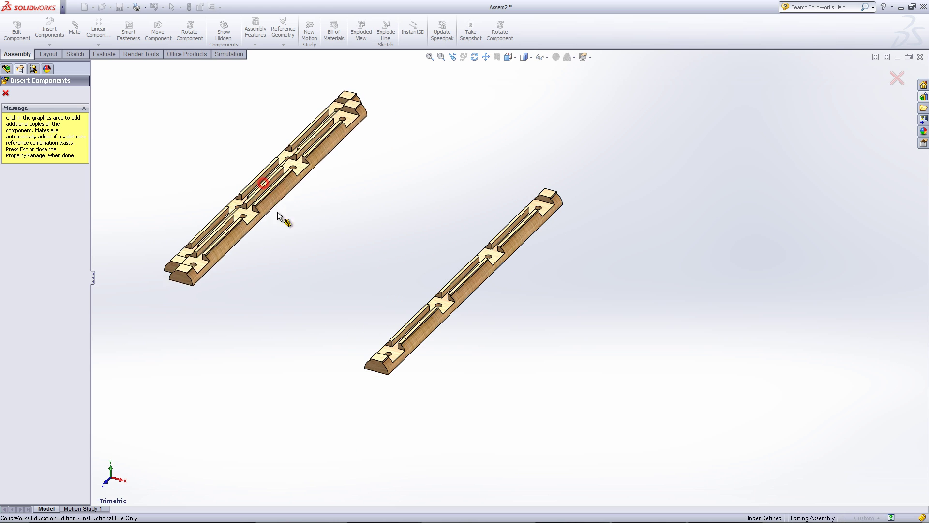
click(6, 93)
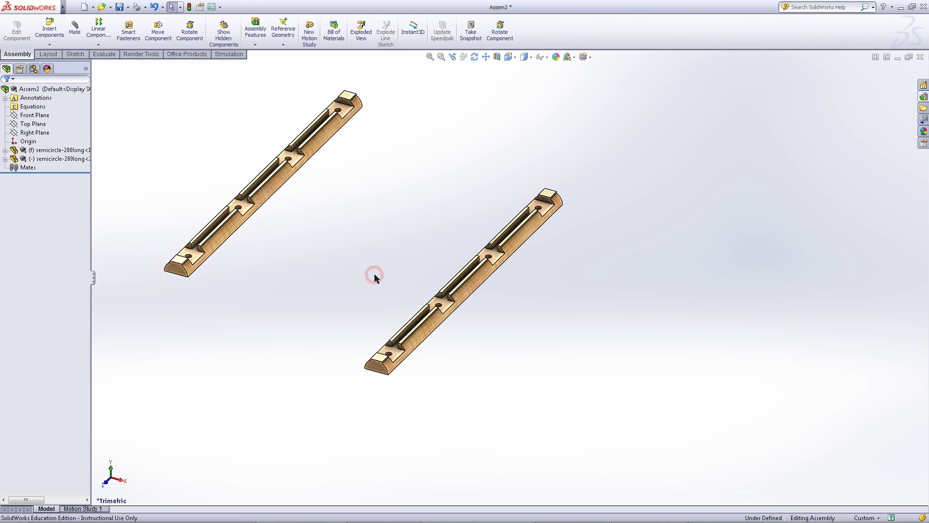
- Float the first log and mate its Right Plane coincident to the assembly Front Plane
right_click(49, 150)
click(99, 239)
click(6, 152)
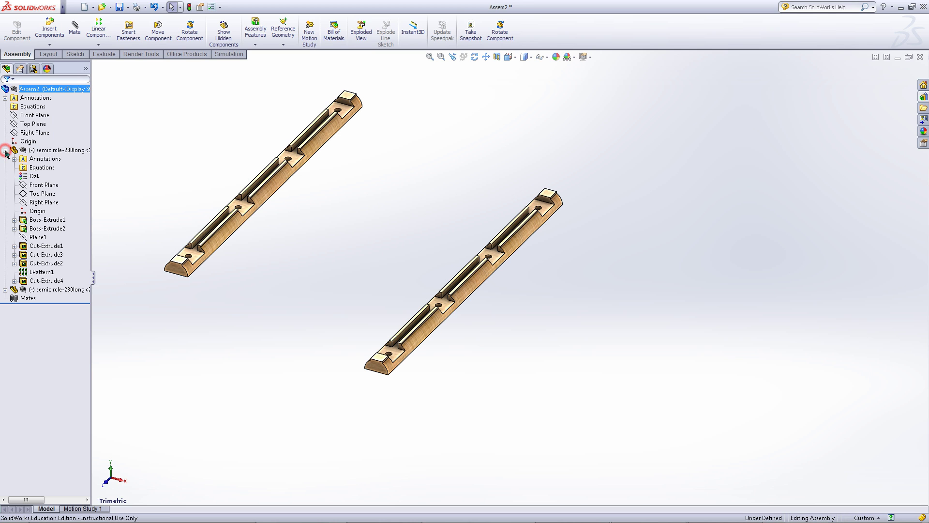
click(49, 185)
click(48, 203)
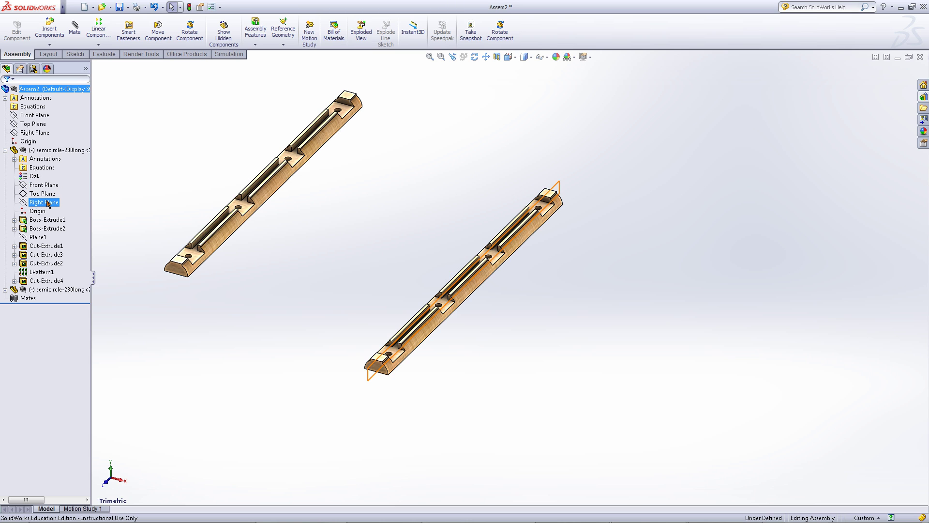
click(54, 176)
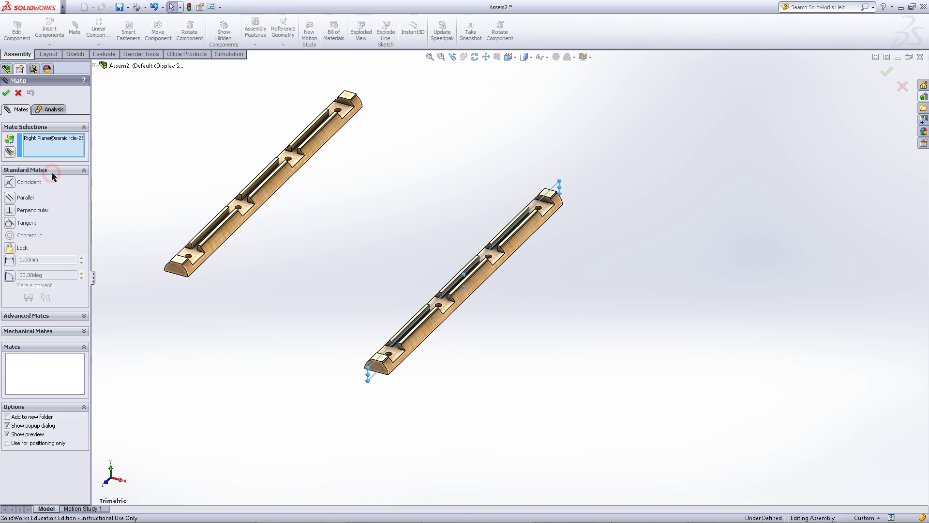
click(94, 66)
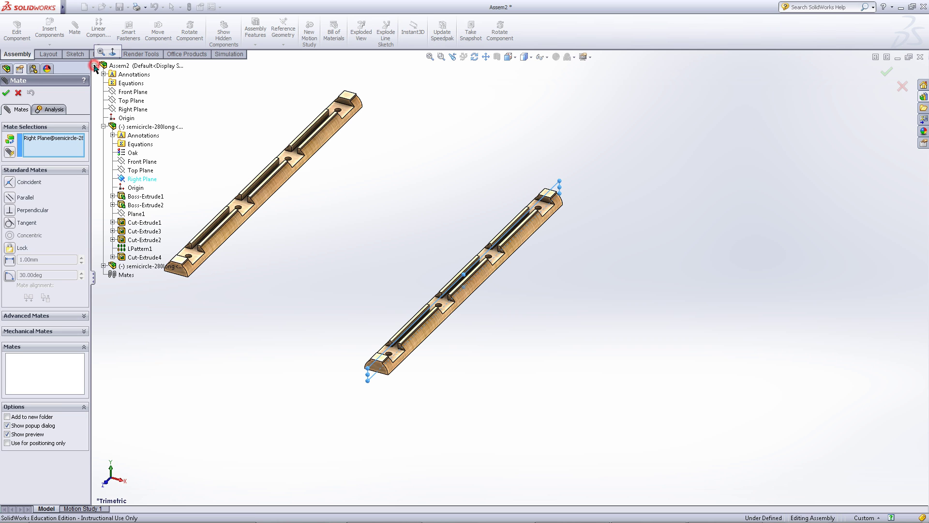
click(135, 92)
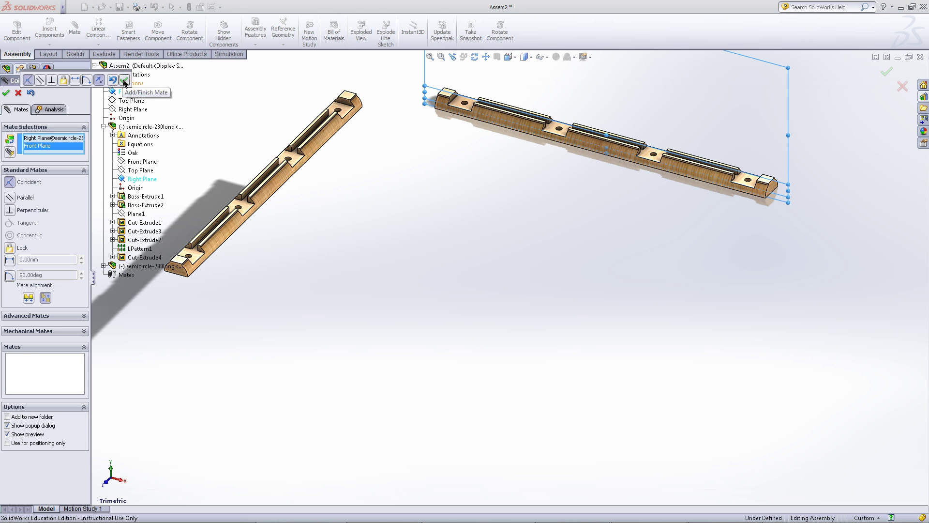
click(124, 80)
- Mate the log's Top Plane to assembly Top, and its Front Plane to assembly Right, flipping alignment
click(132, 101)
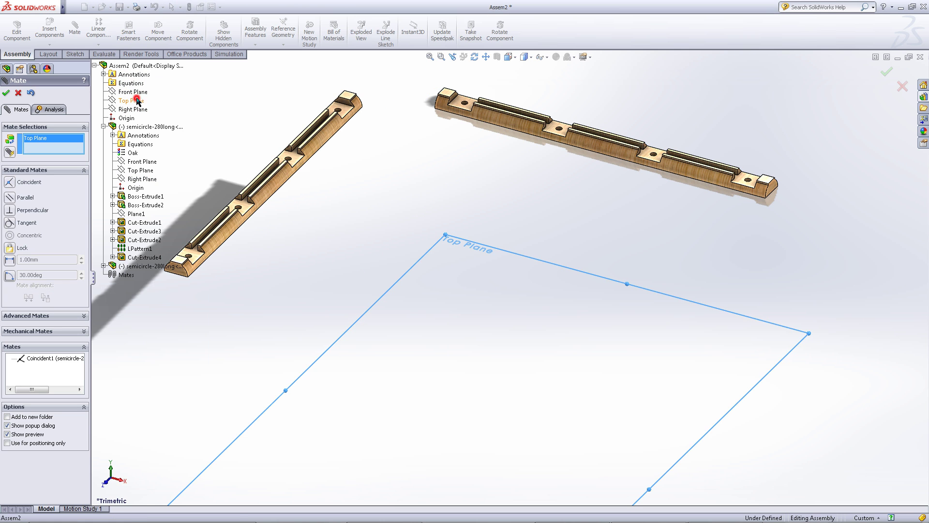
click(142, 174)
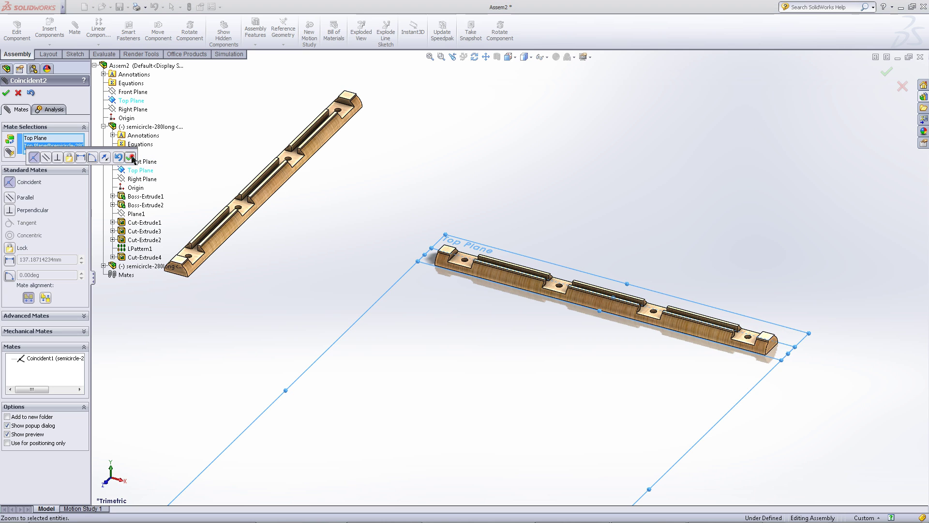
click(131, 158)
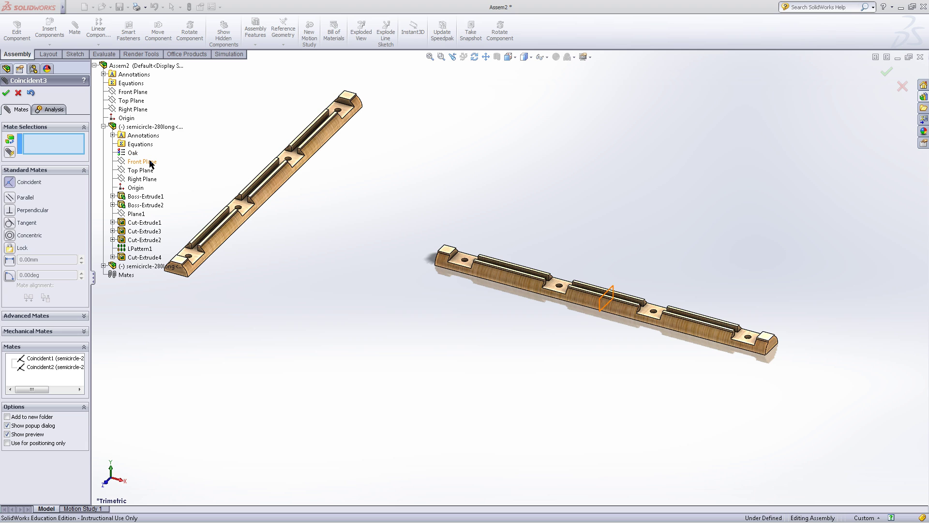
click(150, 163)
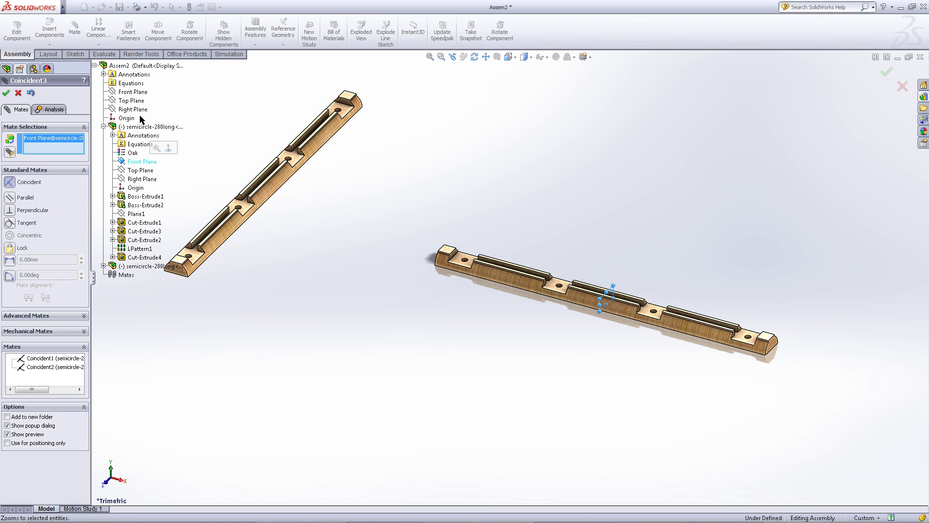
click(139, 111)
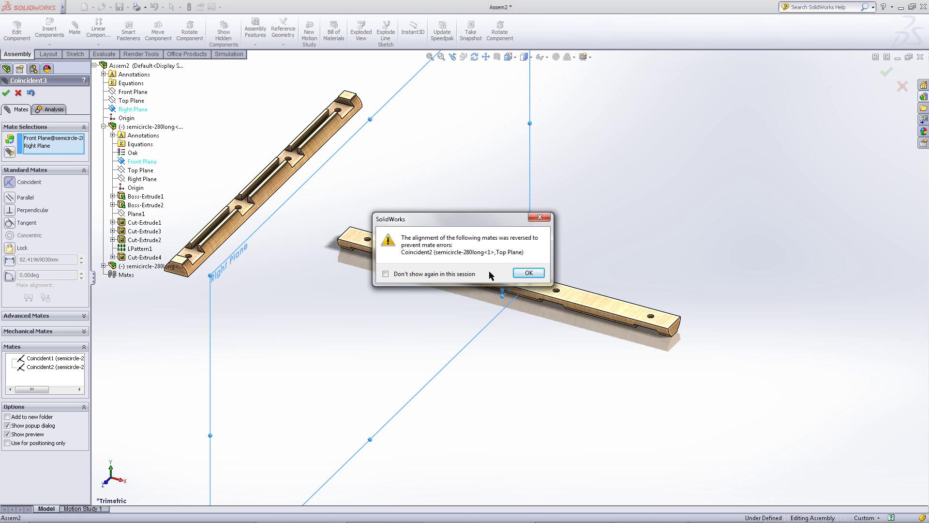
click(528, 273)
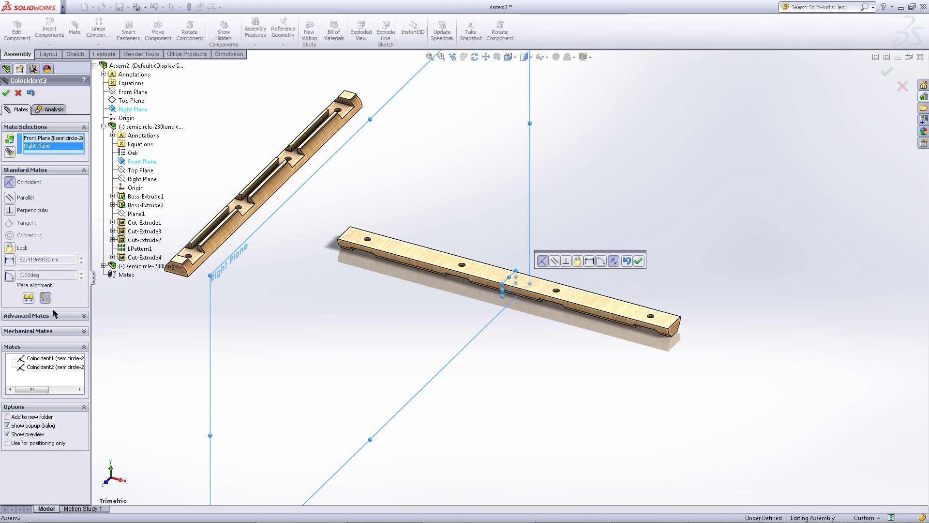
click(28, 298)
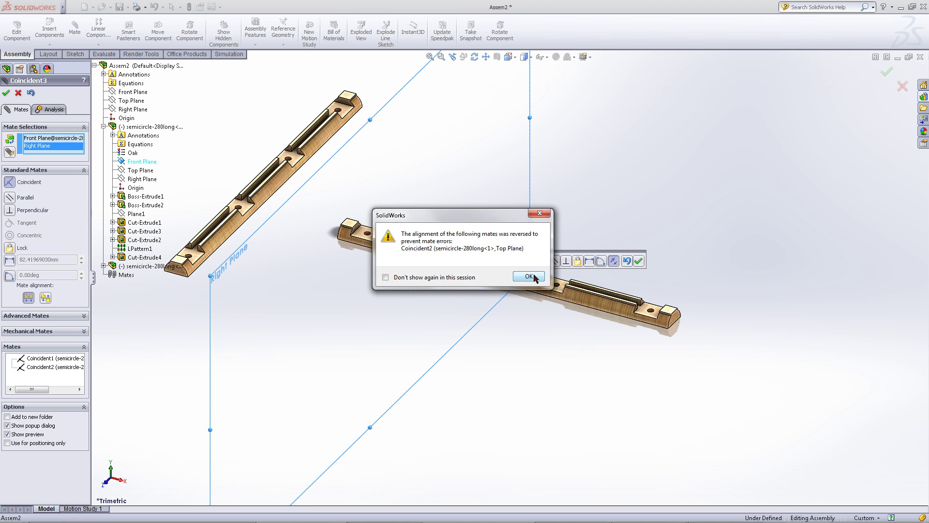
click(529, 276)
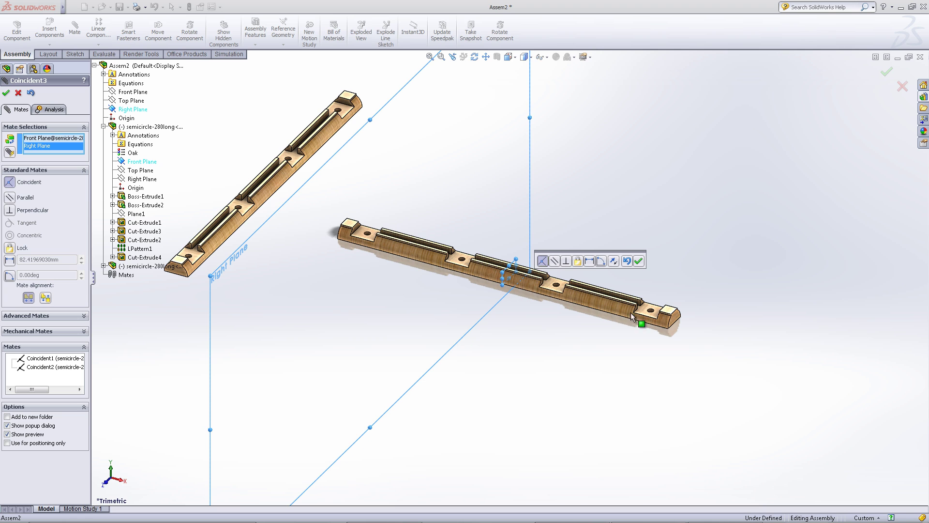
click(638, 262)
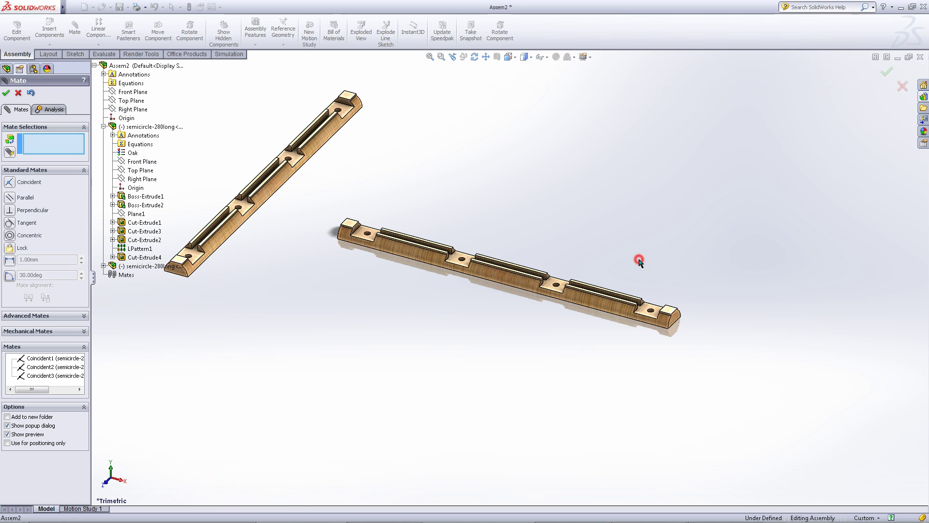
click(6, 94)
- Drag the second semicircle-280long log up and right, then rotate it parallel to the first
drag(420, 255, 372, 256)
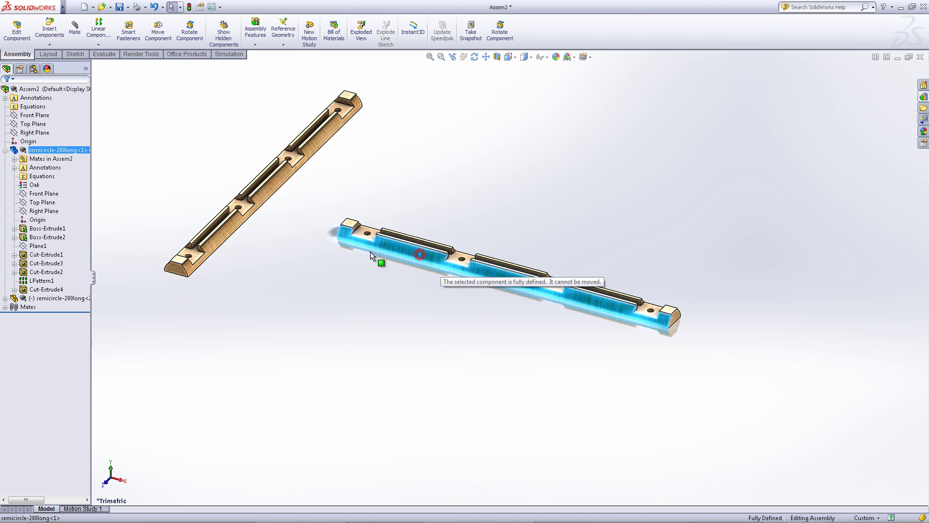
click(332, 356)
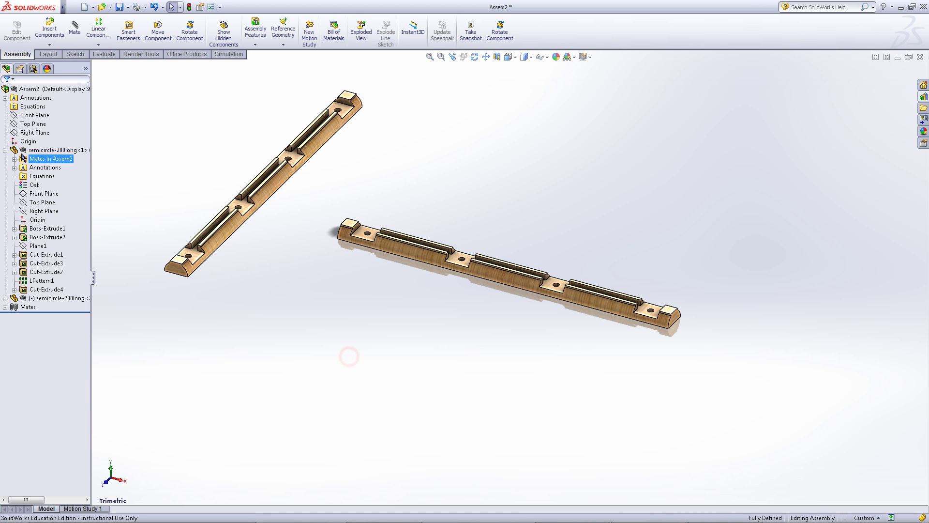
click(5, 151)
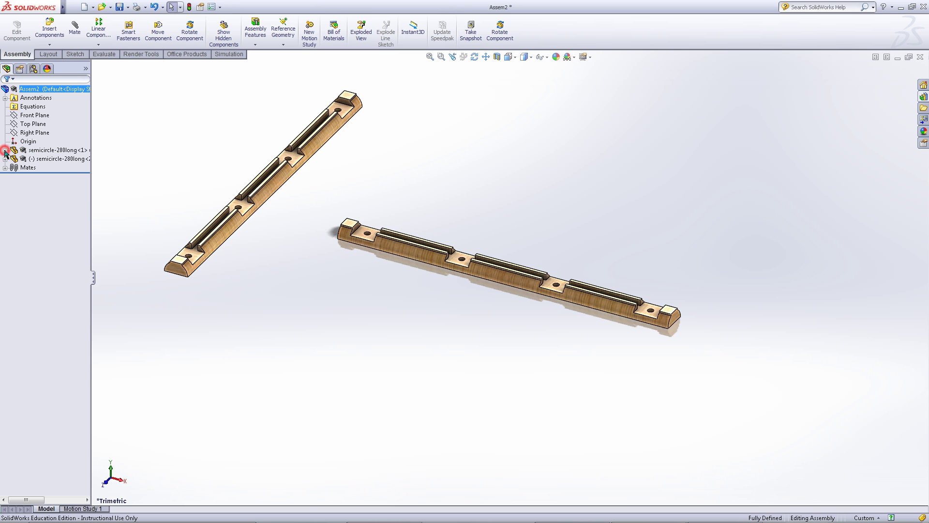
key(z)
key(z)
click(372, 222)
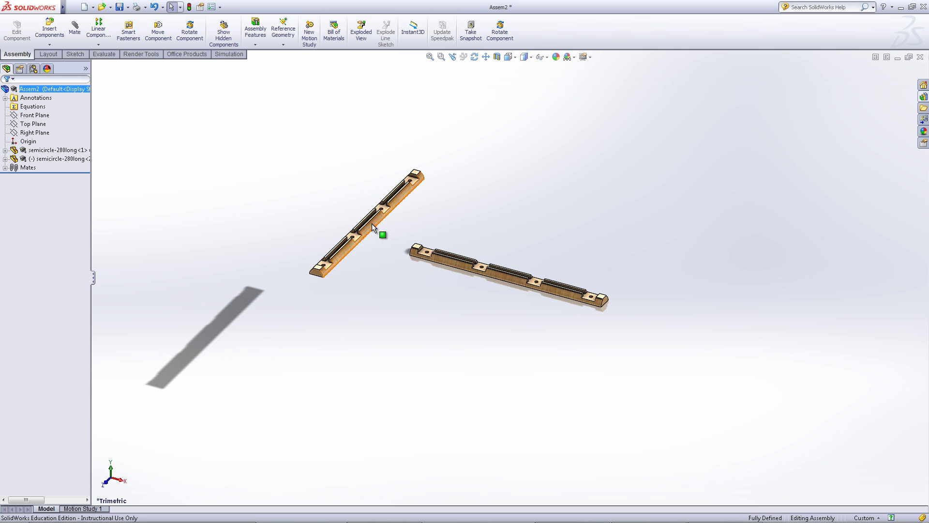
drag(437, 195, 518, 158)
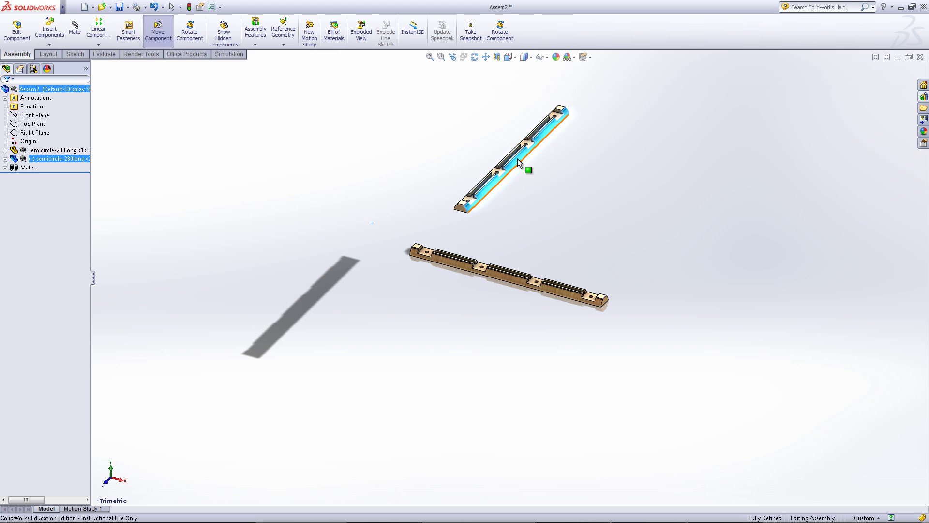
right_drag(550, 127, 520, 283)
click(508, 226)
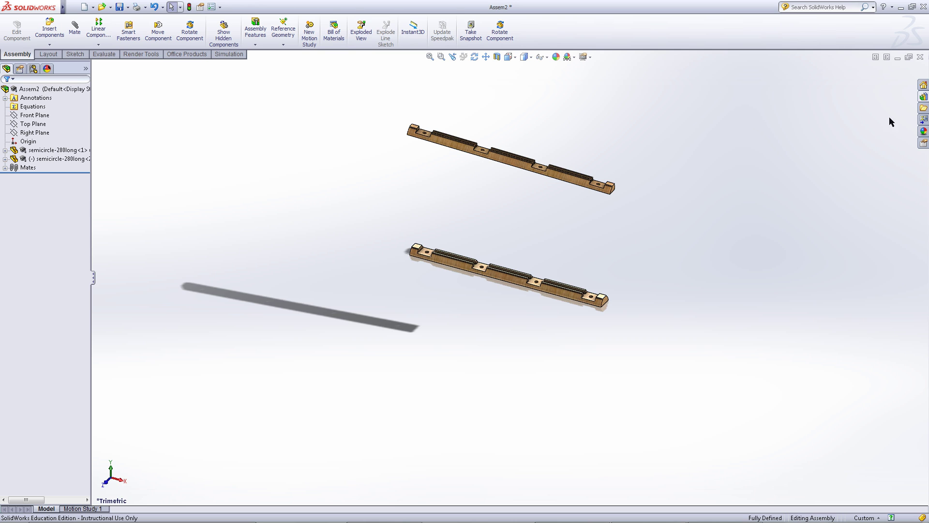
- Insert two copies of circle-200long from the Logs library
click(924, 97)
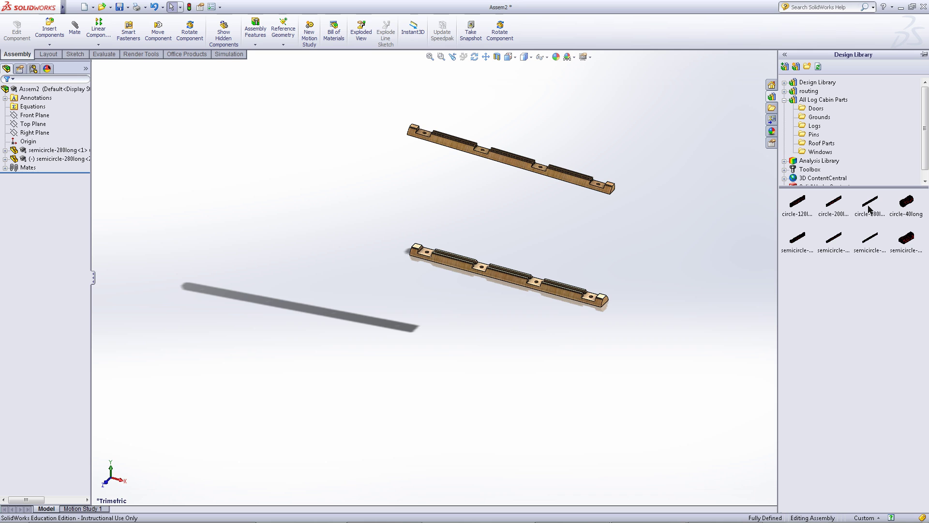
mouse_move(841, 207)
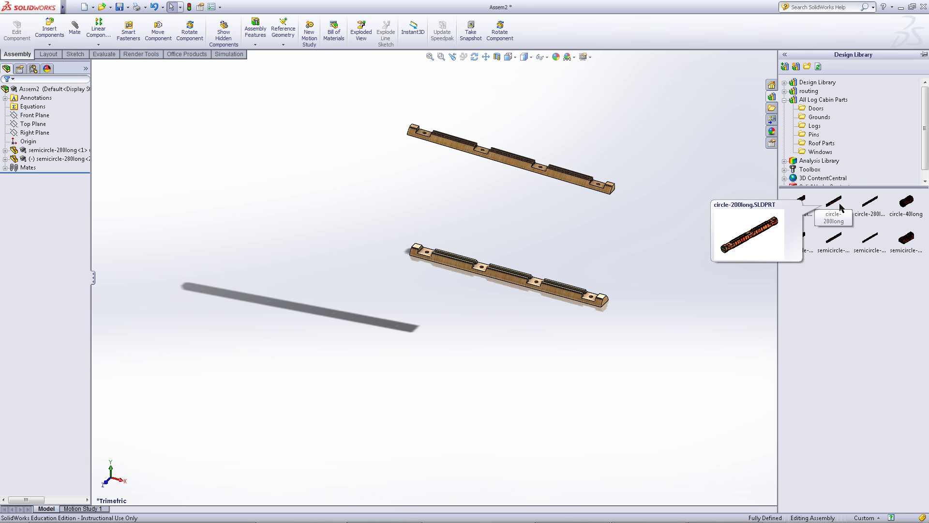
drag(841, 207, 319, 198)
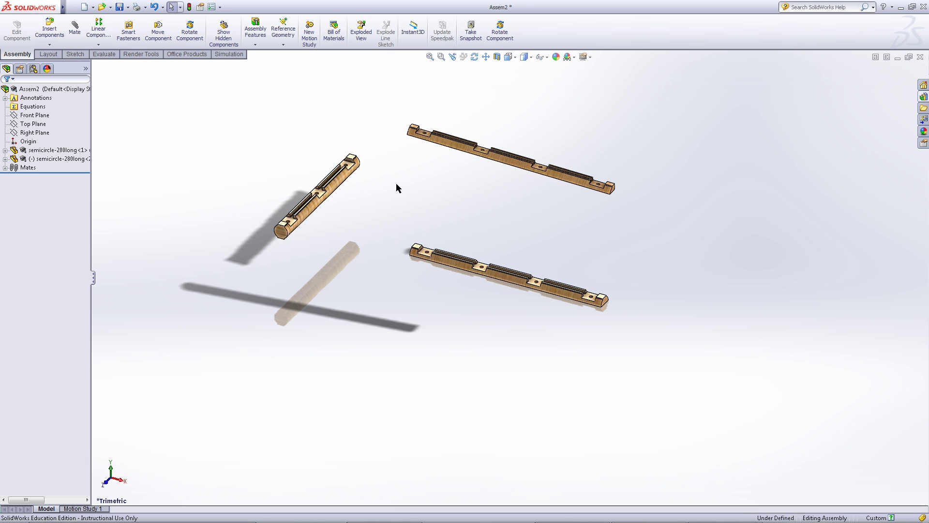
click(684, 271)
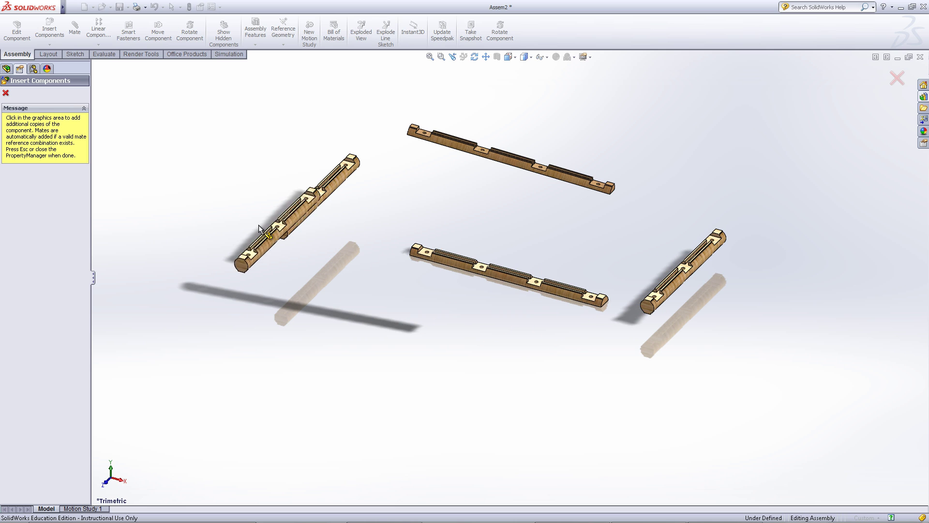
click(6, 93)
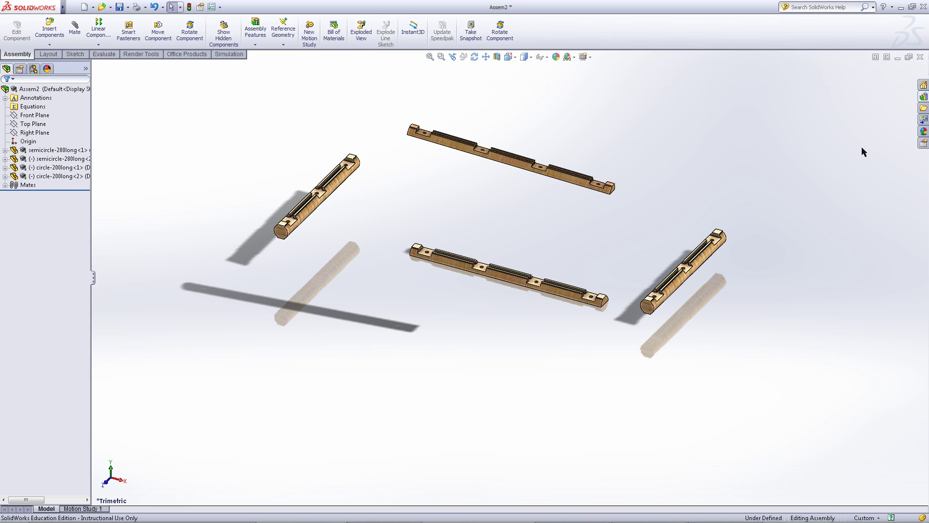
- Insert four pin-10long pins from the Pins library folder
click(924, 97)
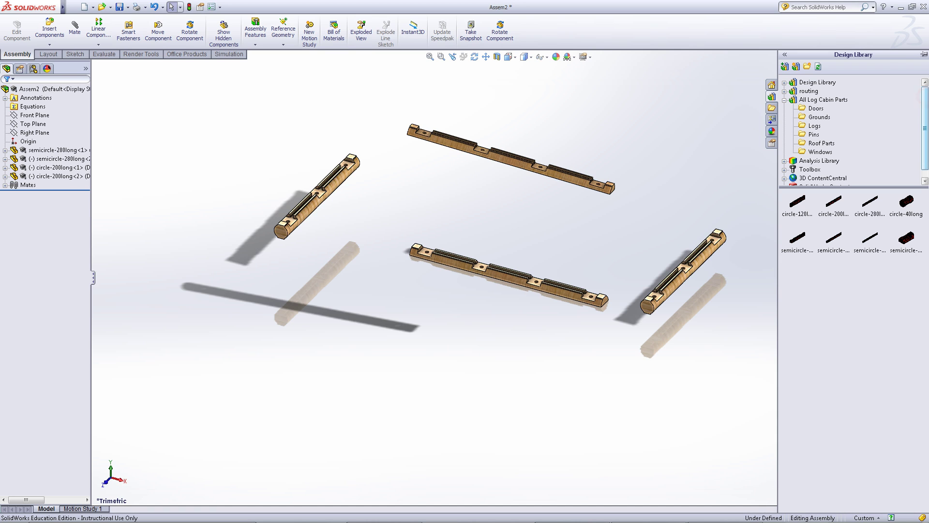
click(812, 136)
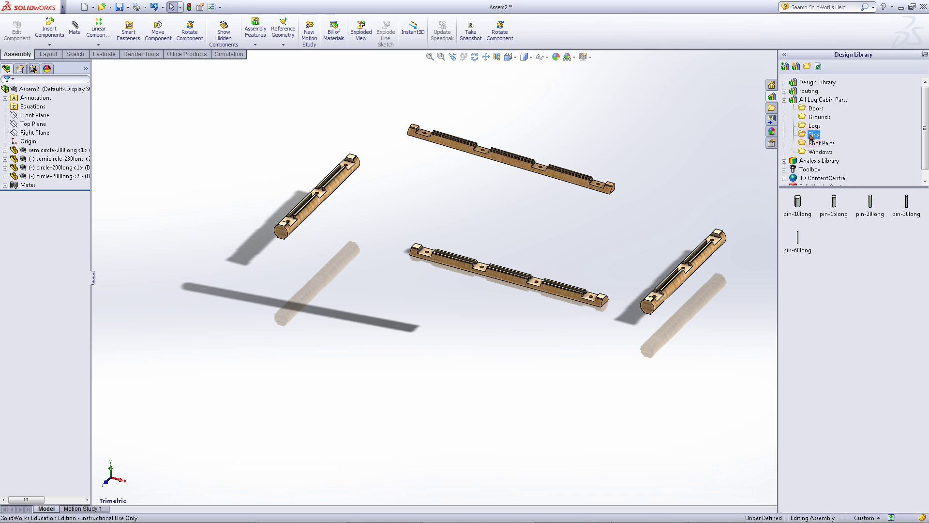
drag(799, 205, 442, 317)
click(450, 317)
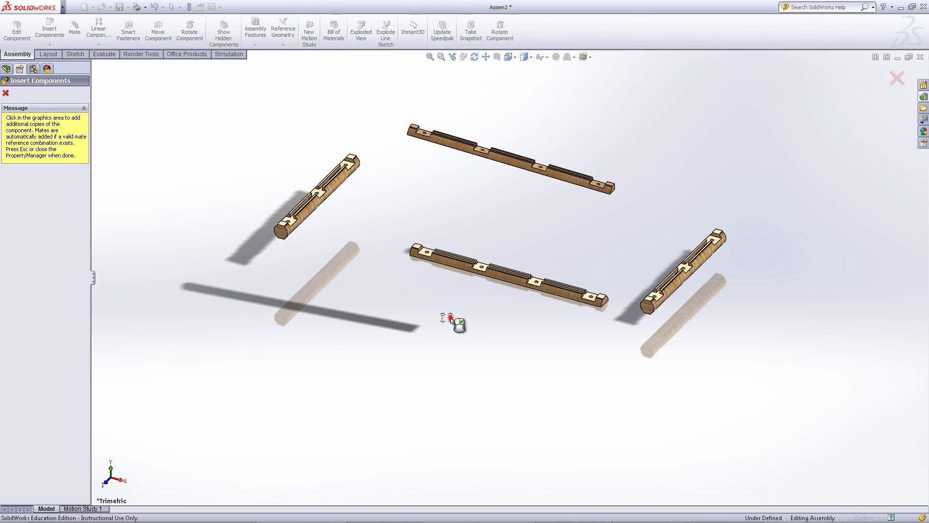
click(461, 320)
click(480, 324)
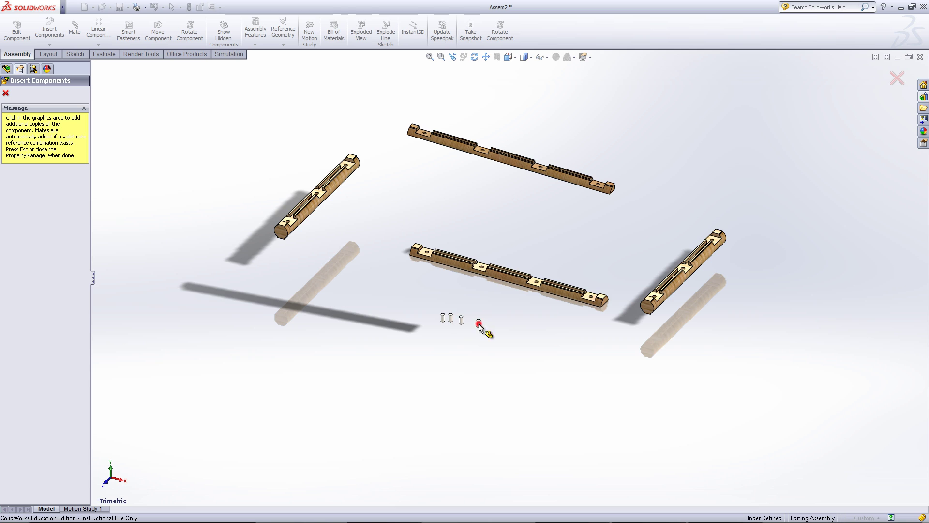
click(480, 324)
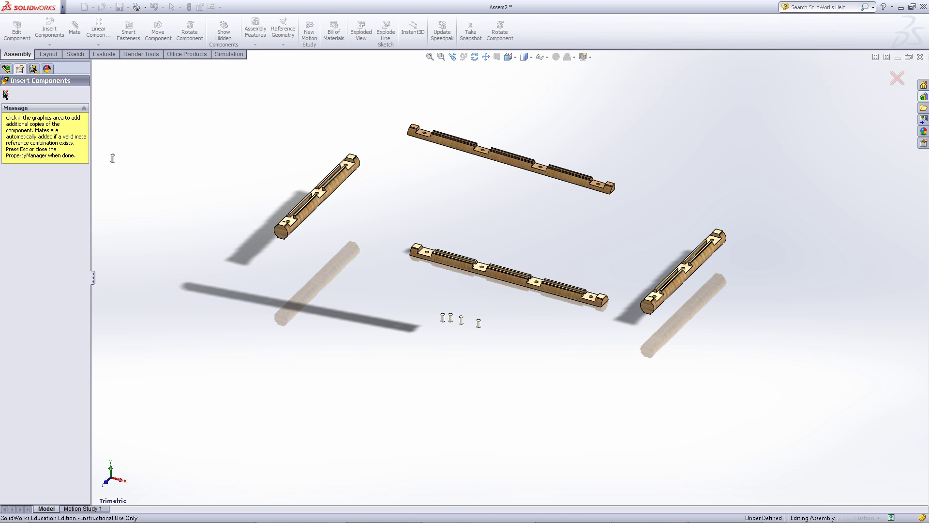
key(Escape)
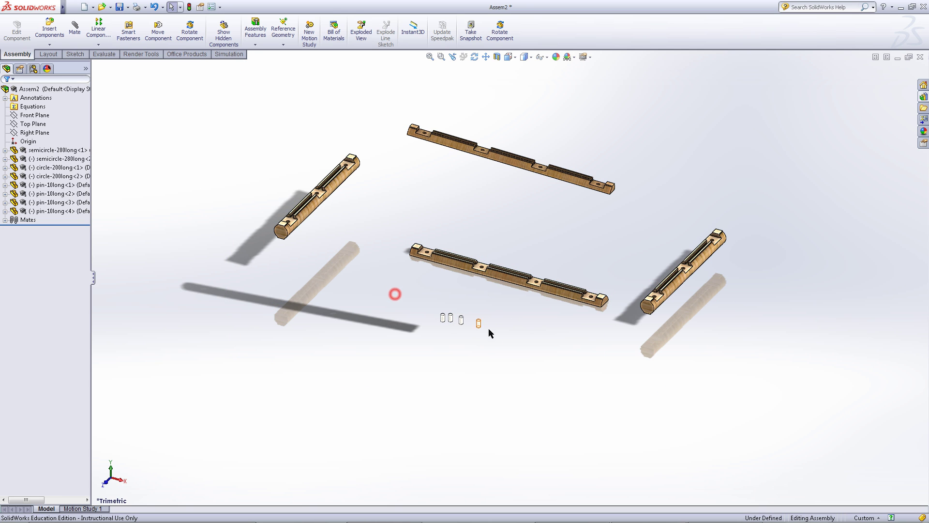
- Mate the first pin concentric with the semicircle-280long log's end hole
scroll(468, 233, down, 3)
click(436, 357)
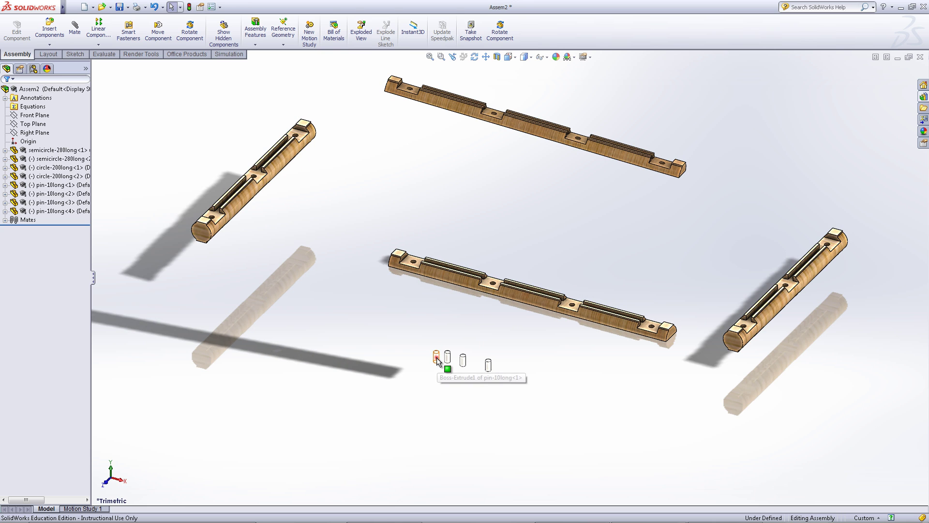
click(518, 303)
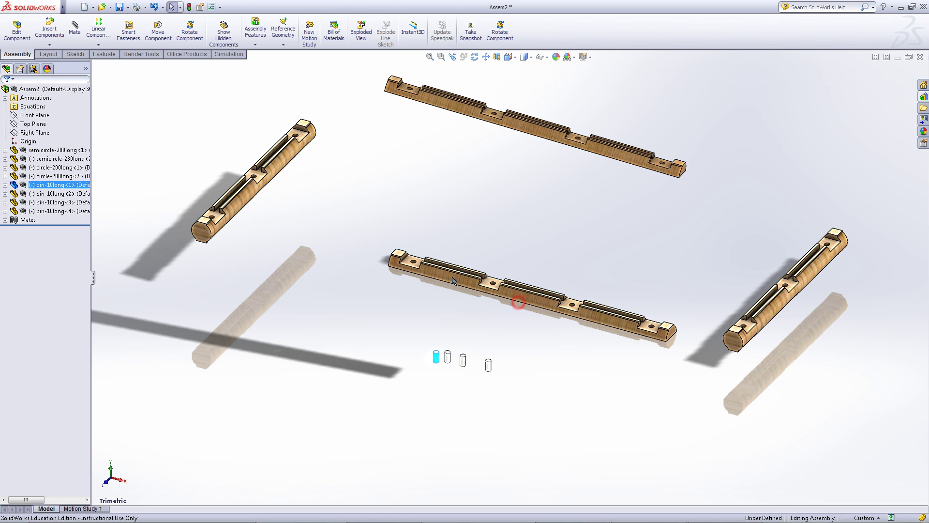
scroll(409, 263, down, 2)
scroll(410, 262, down, 3)
click(509, 266)
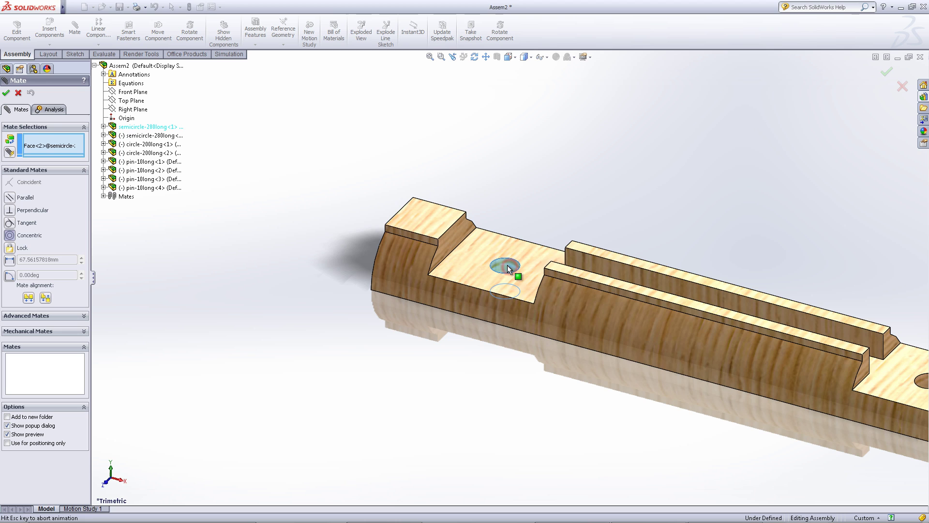
scroll(507, 265, up, 6)
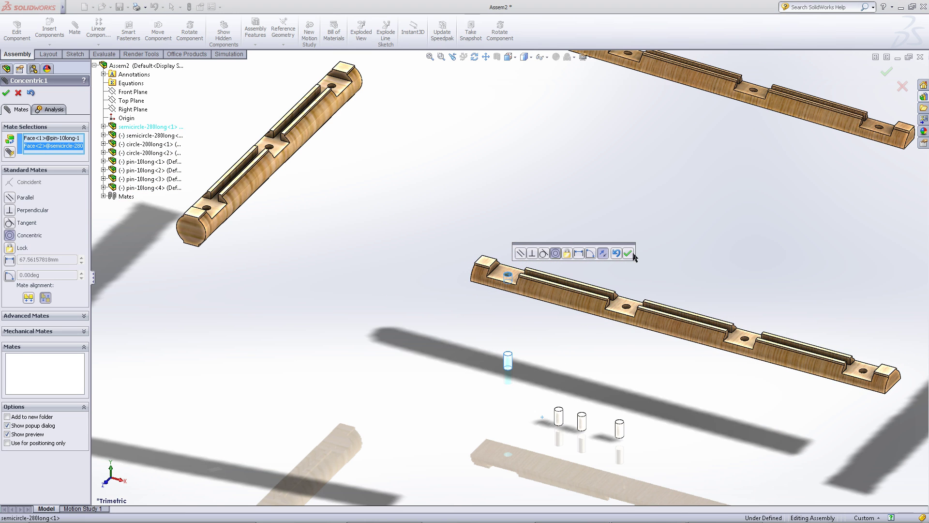
click(629, 253)
- Make the pin's end face coincident with the base log's flat face so it sits flush
mouse_move(531, 331)
middle_down()
mouse_move(535, 190)
mouse_move(527, 322)
middle_up()
click(525, 318)
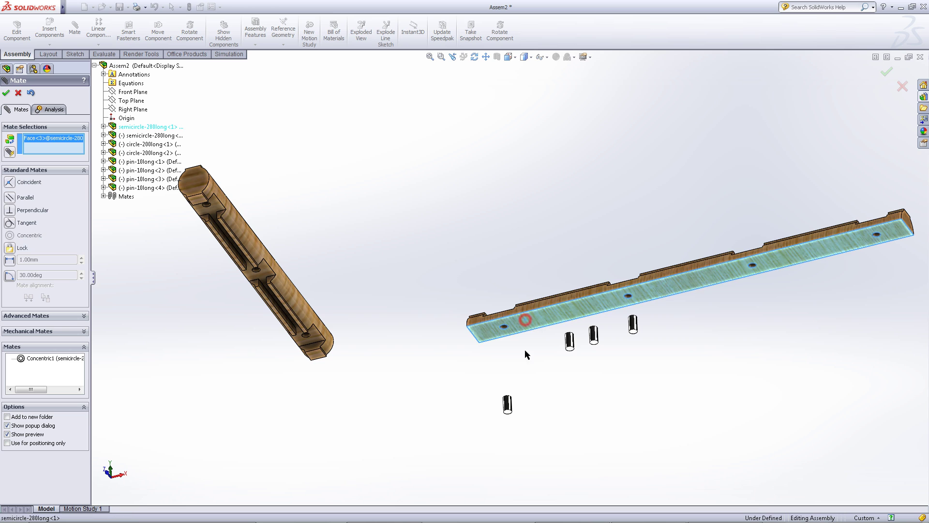
scroll(508, 375, down, 5)
click(480, 312)
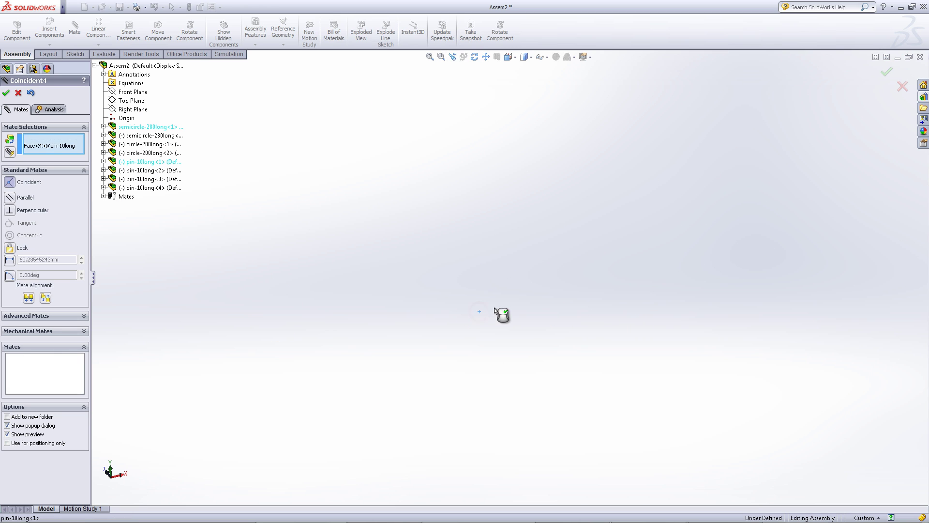
scroll(513, 281, up, 5)
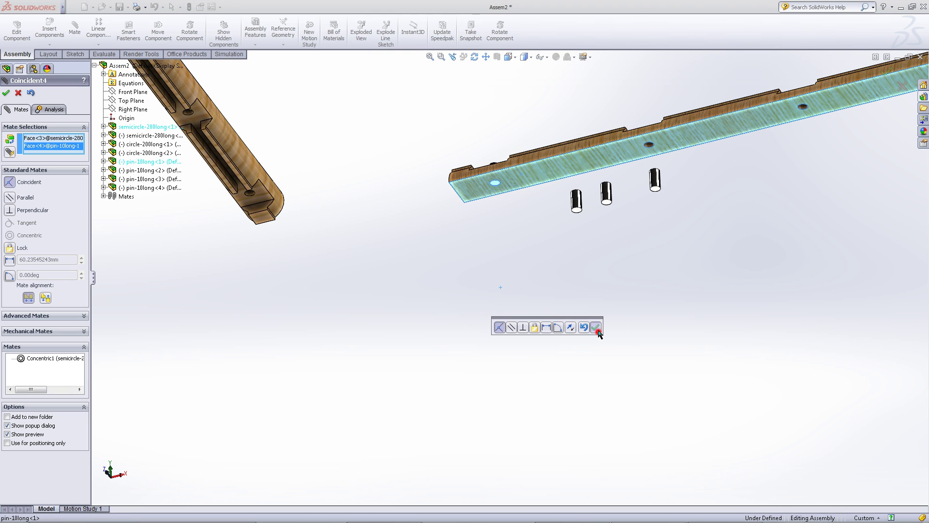
click(597, 328)
scroll(598, 330, up, 5)
middle_drag(598, 330, 562, 300)
scroll(565, 252, down, 6)
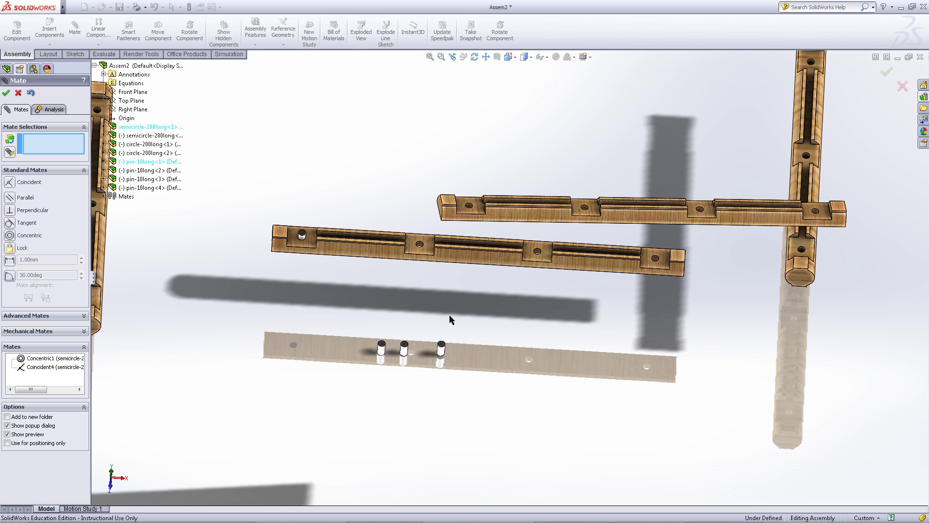
scroll(324, 304, up, 3)
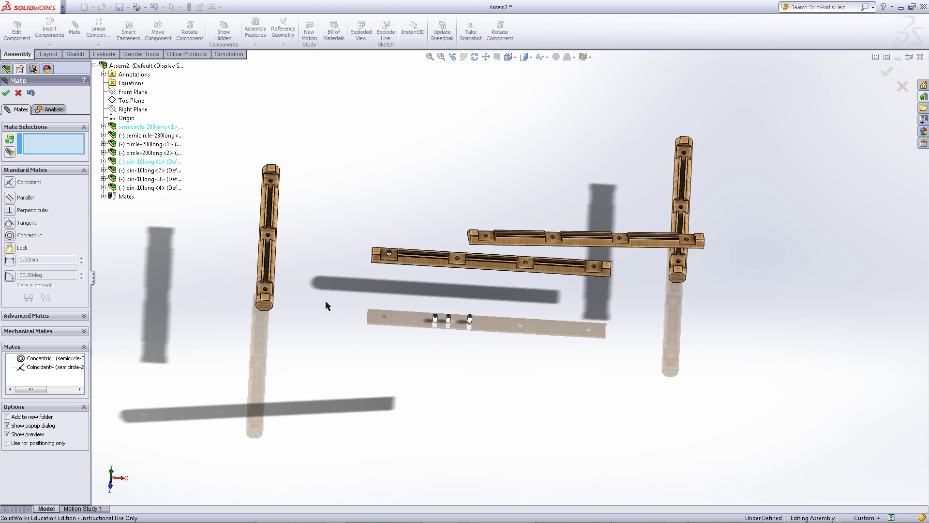
scroll(339, 305, down, 5)
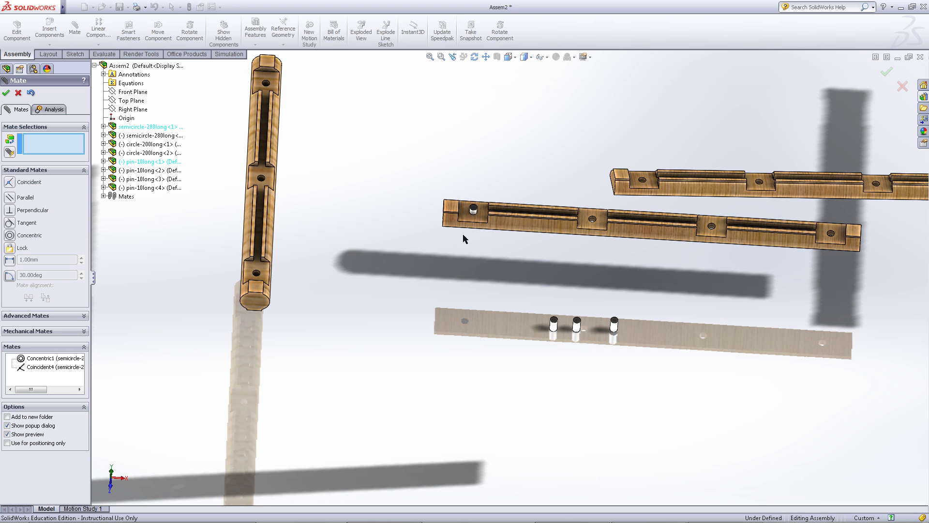
- Mate the circle-200long log's hole concentric with the pin
scroll(464, 235, down, 6)
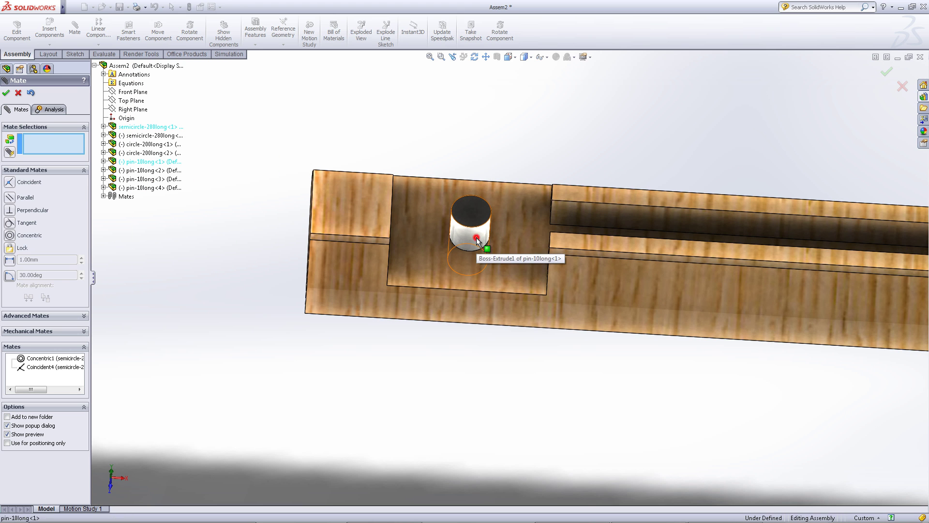
click(477, 239)
scroll(455, 276, up, 6)
scroll(352, 332, down, 5)
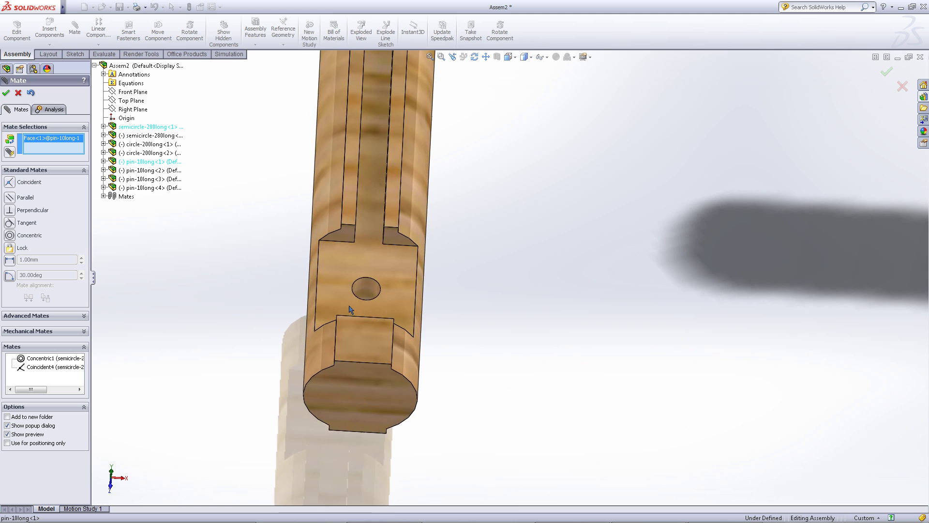
click(367, 289)
scroll(664, 266, up, 4)
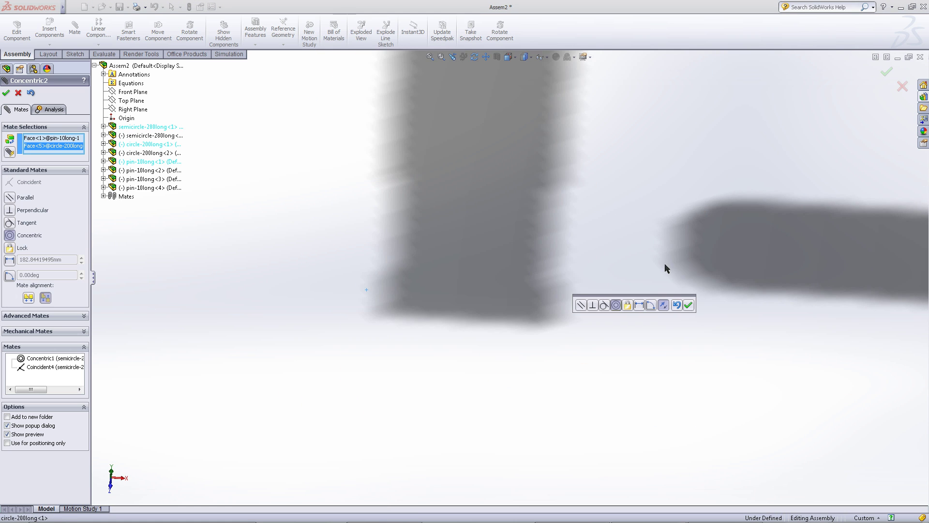
click(688, 306)
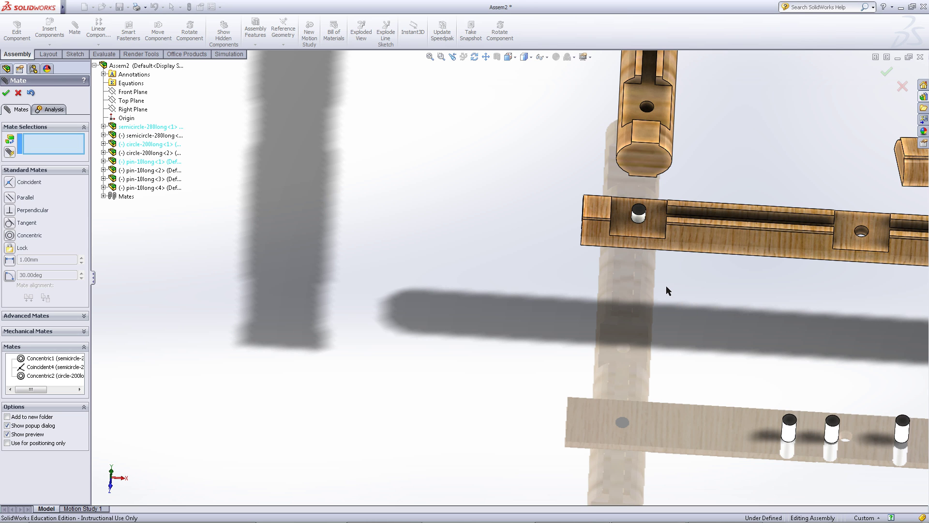
- Rest the circle log's flat underside coincident on the base log's top face and swing it square
click(652, 225)
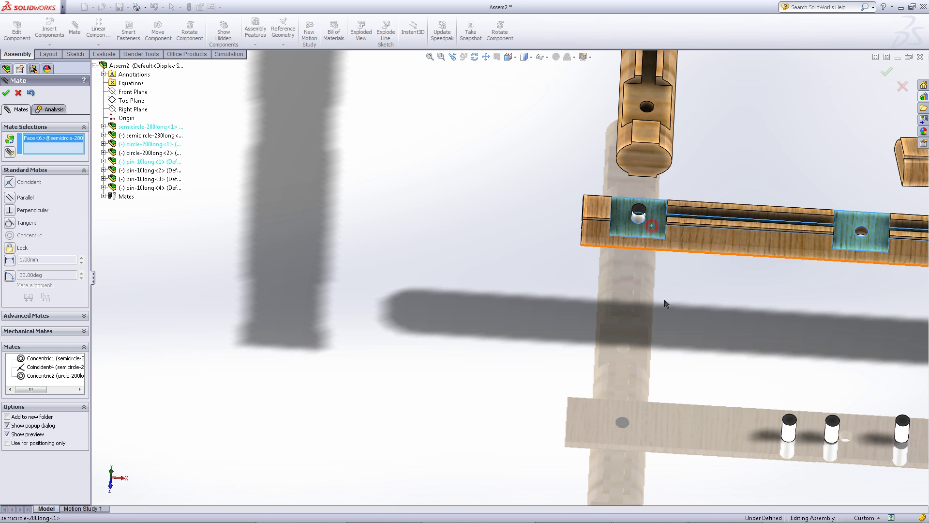
middle_drag(669, 335, 637, 103)
click(640, 89)
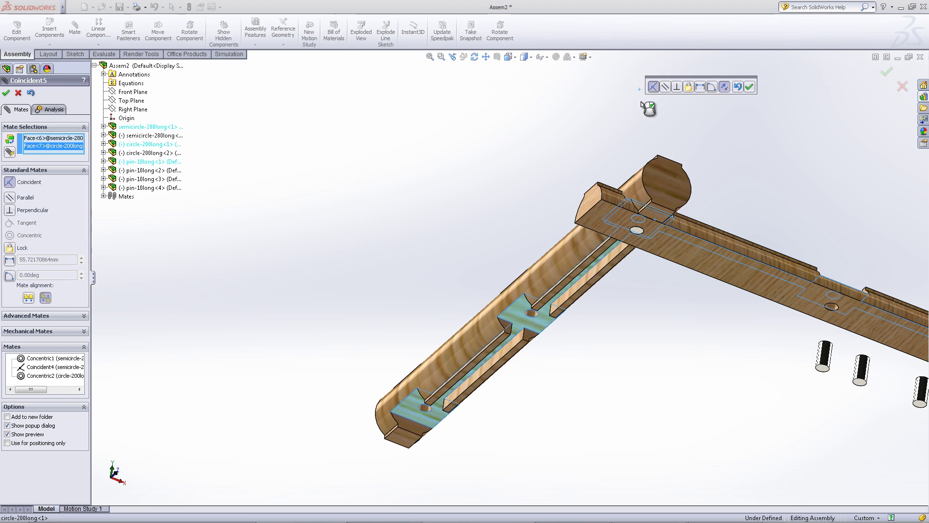
click(750, 86)
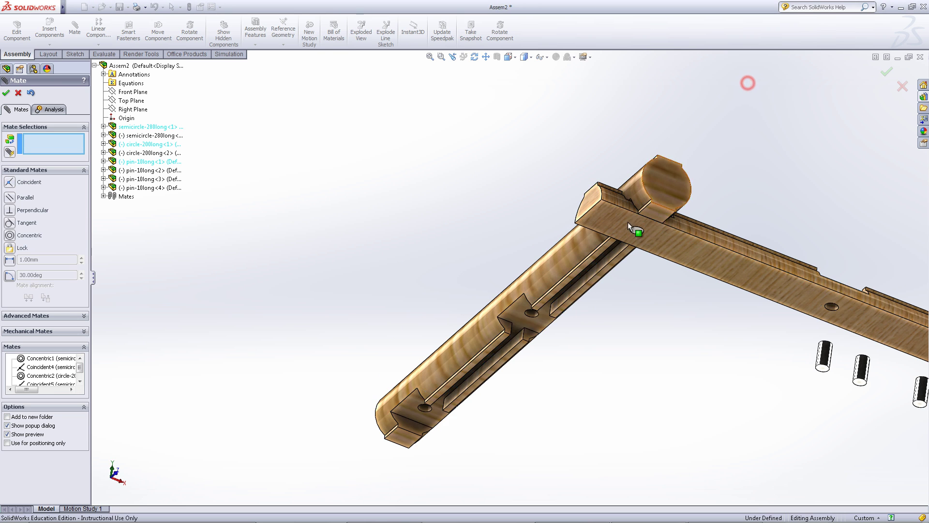
scroll(629, 222, up, 5)
middle_drag(595, 194, 568, 216)
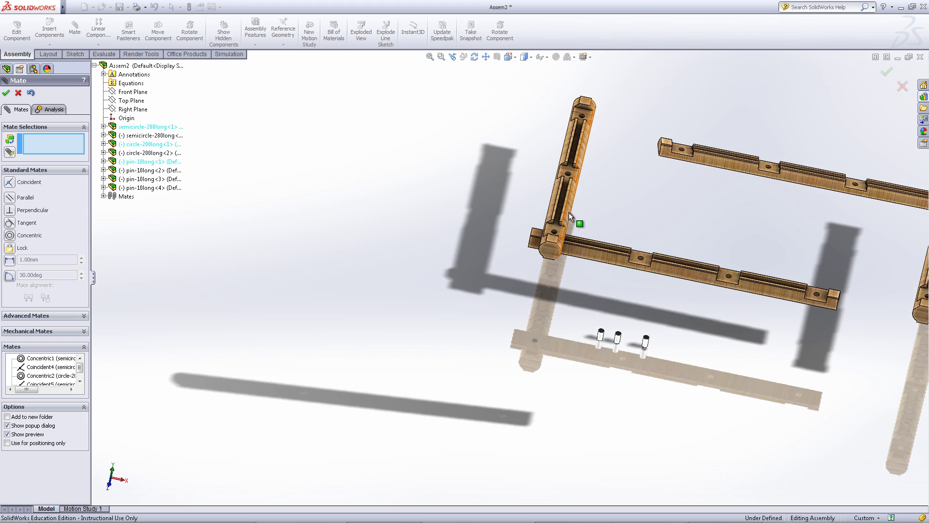
scroll(536, 295, down, 3)
middle_drag(531, 295, 486, 291)
drag(487, 291, 501, 349)
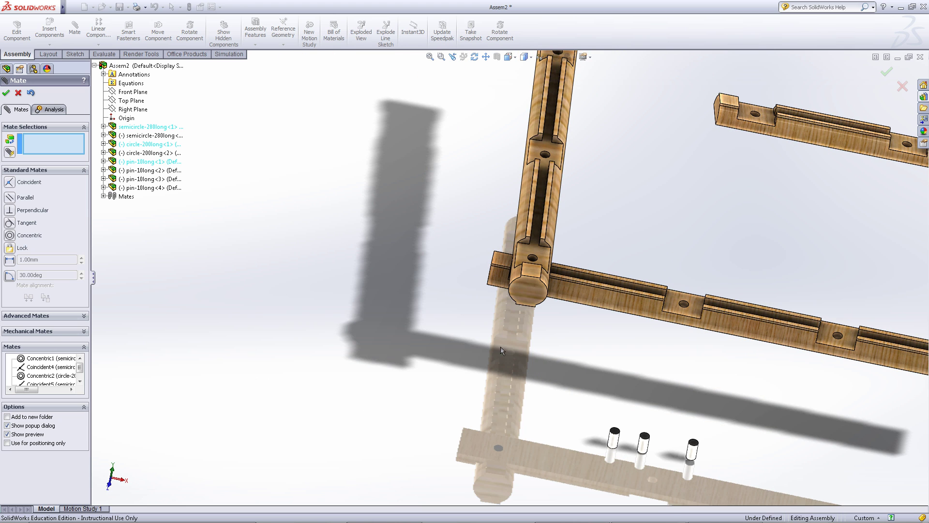
- Mate the circle log's end face perpendicular to the base log's side face (Perpendicular1)
click(530, 290)
scroll(496, 274, down, 3)
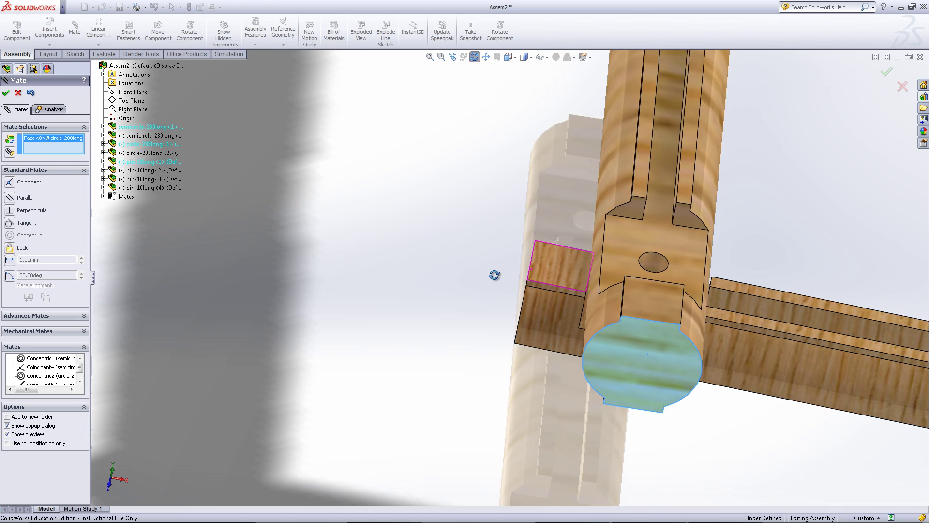
mouse_move(496, 274)
middle_down()
mouse_move(525, 293)
mouse_move(509, 284)
middle_up()
click(509, 284)
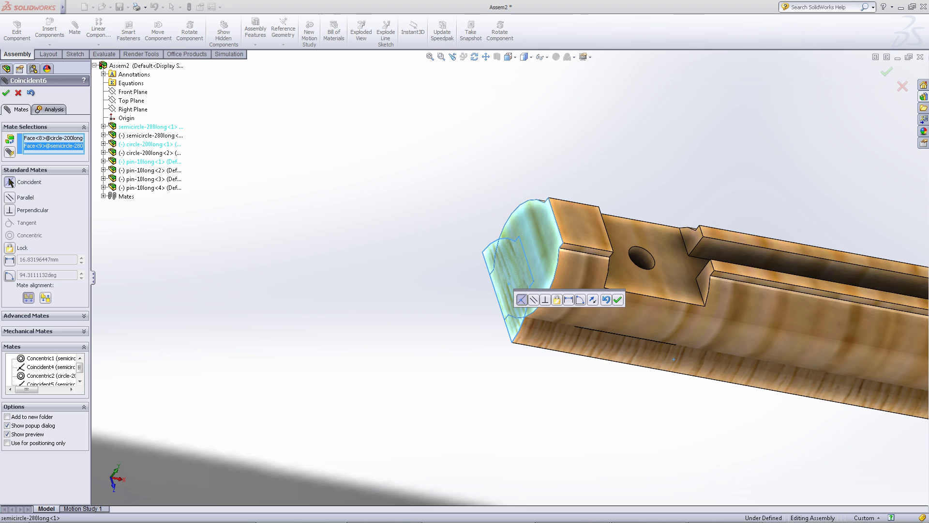
click(11, 212)
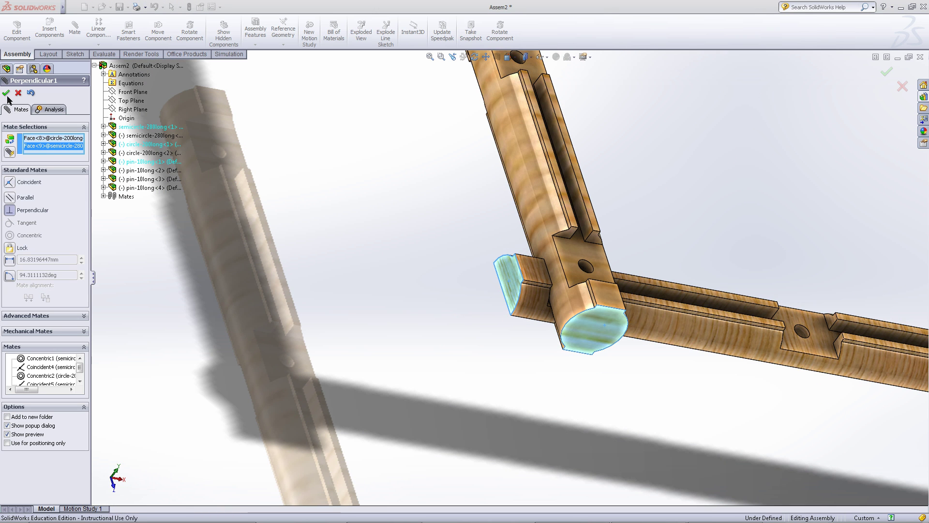
click(6, 93)
scroll(681, 405, up, 8)
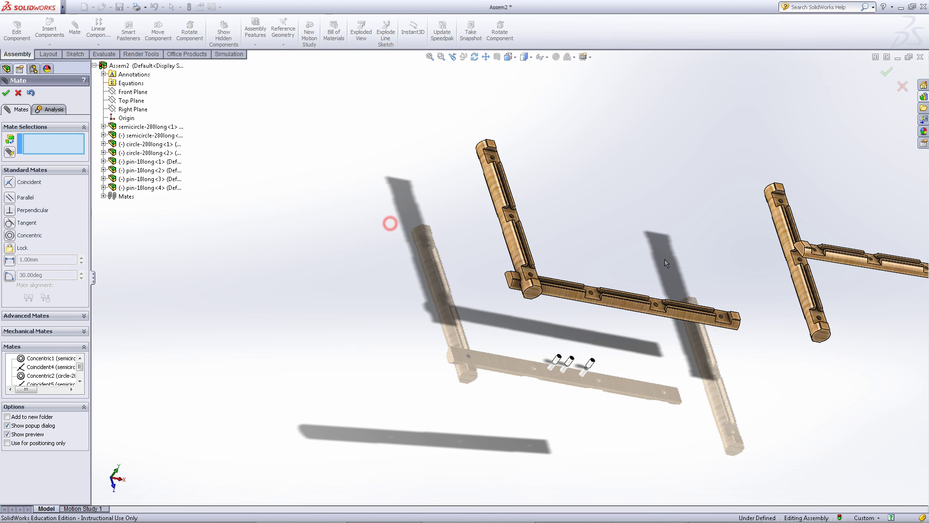
scroll(666, 263, up, 2)
middle_drag(543, 324, 591, 293)
scroll(613, 343, down, 4)
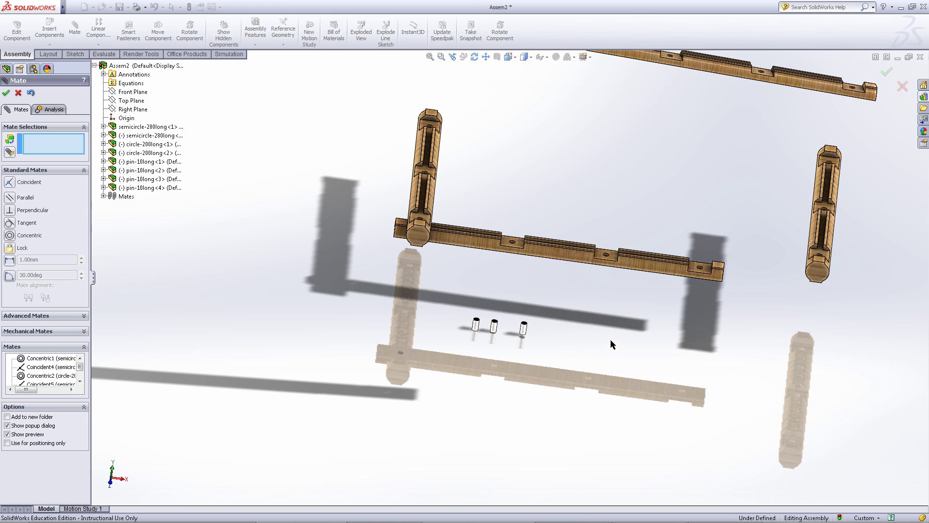
- Mate pin-10long-4 concentric with the hole at the half-round log's end
scroll(547, 333, down, 5)
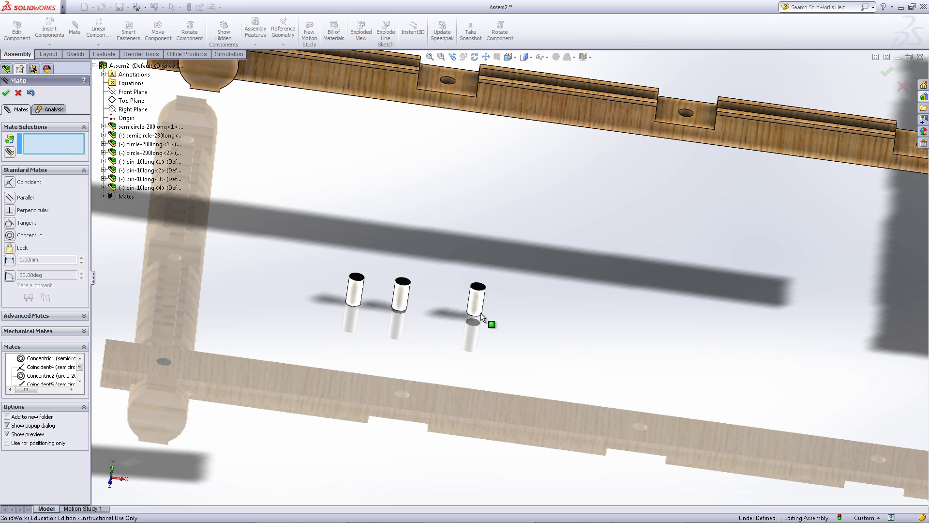
click(477, 301)
scroll(478, 301, up, 4)
middle_drag(608, 245, 630, 252)
scroll(657, 255, down, 5)
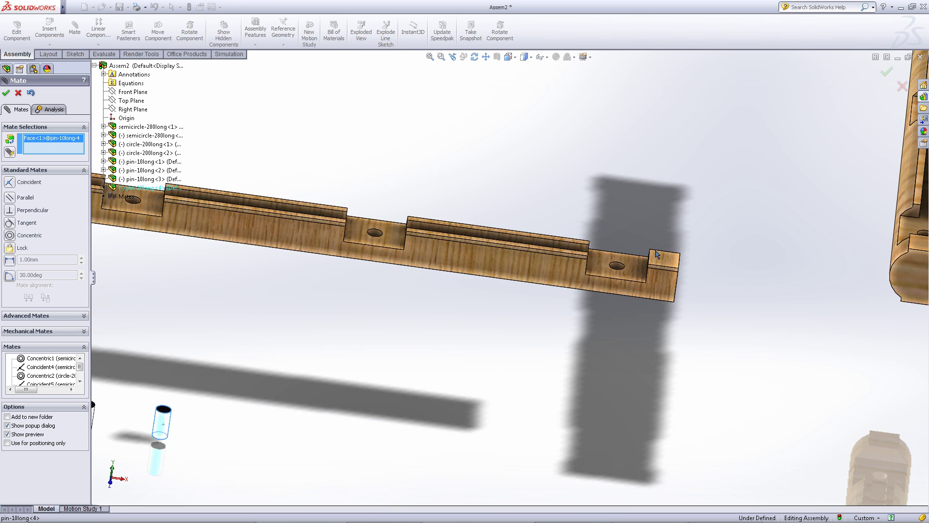
scroll(658, 256, down, 3)
click(539, 291)
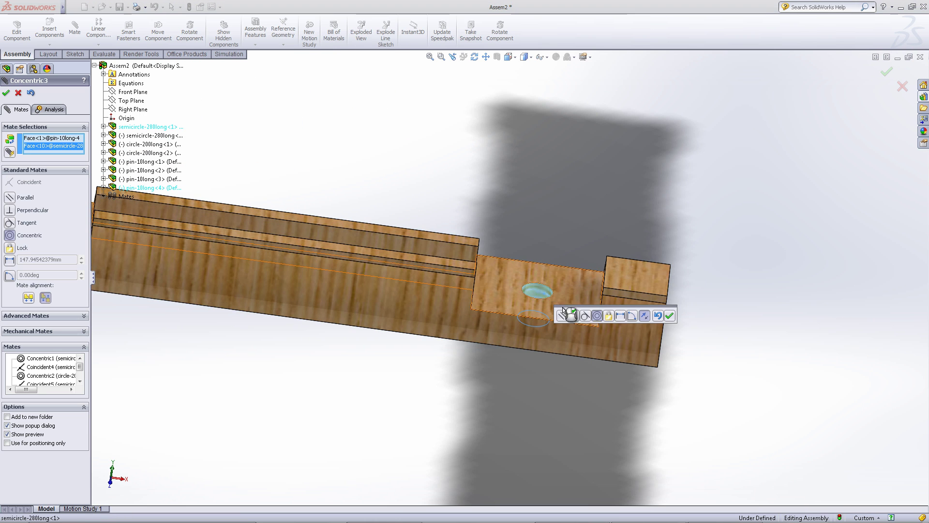
click(670, 316)
- Make the pin's end face coincident with the half-round log's face
scroll(668, 315, up, 6)
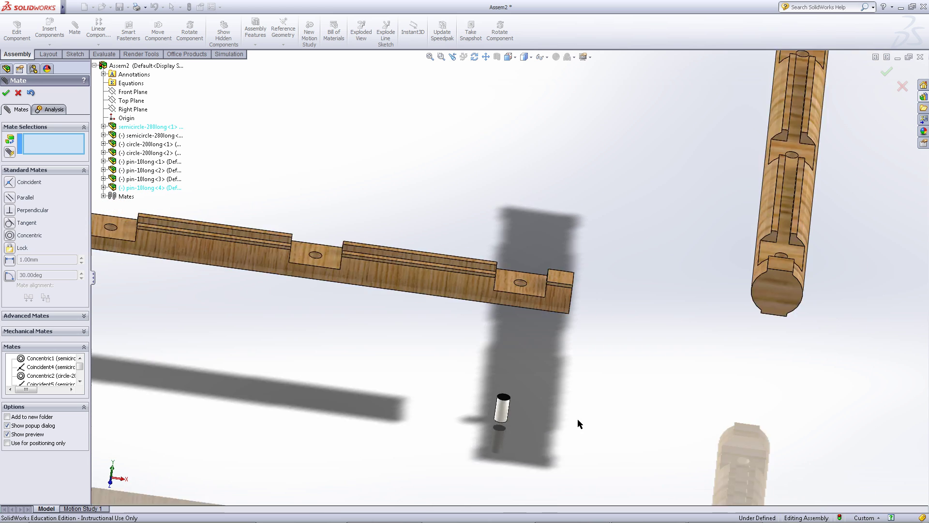
mouse_move(532, 323)
middle_down()
mouse_move(546, 146)
mouse_move(536, 316)
middle_up()
click(535, 316)
scroll(502, 382, down, 5)
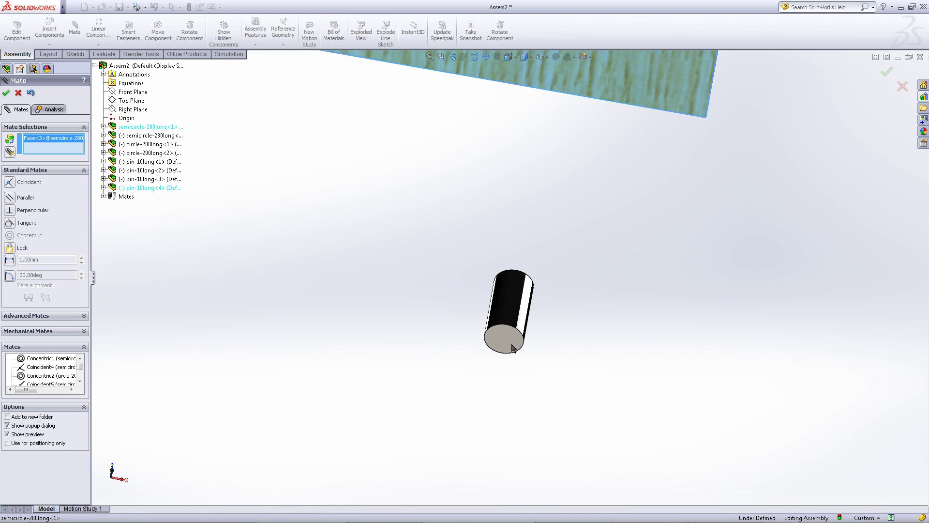
click(509, 343)
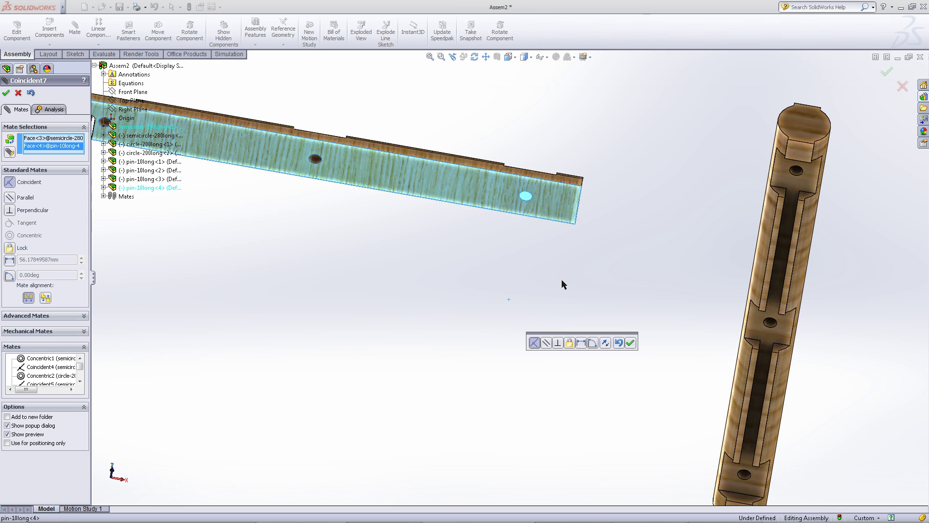
click(630, 343)
scroll(581, 310, up, 5)
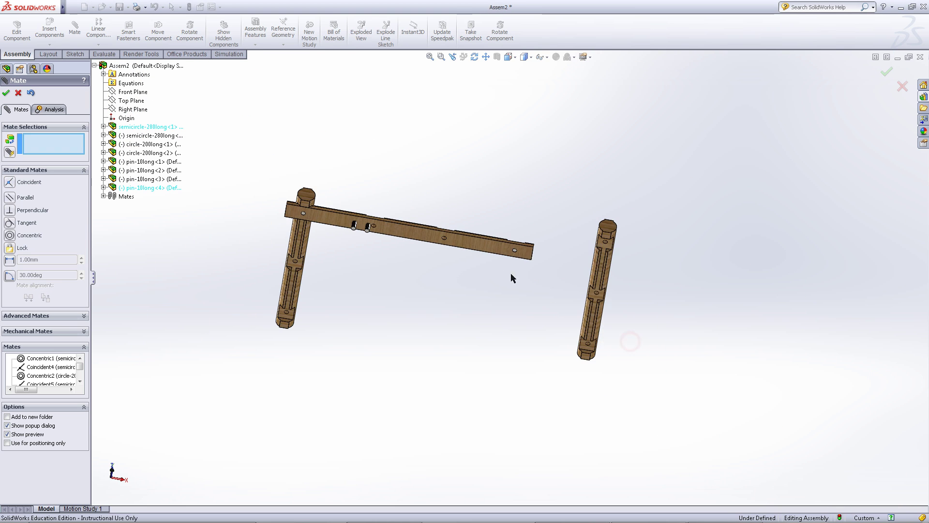
- Mate the second circle-200long log's hole concentric with that pin
middle_drag(473, 260, 442, 481)
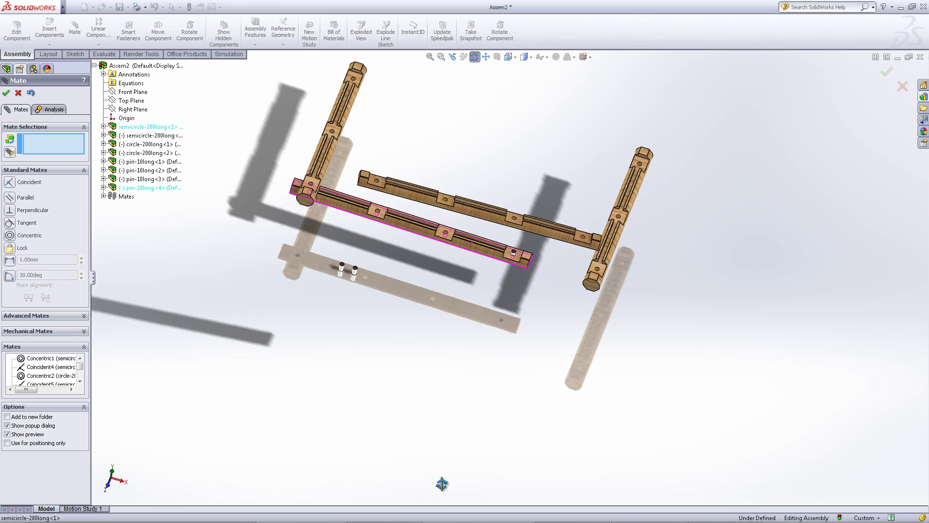
scroll(576, 287, down, 5)
scroll(577, 287, down, 3)
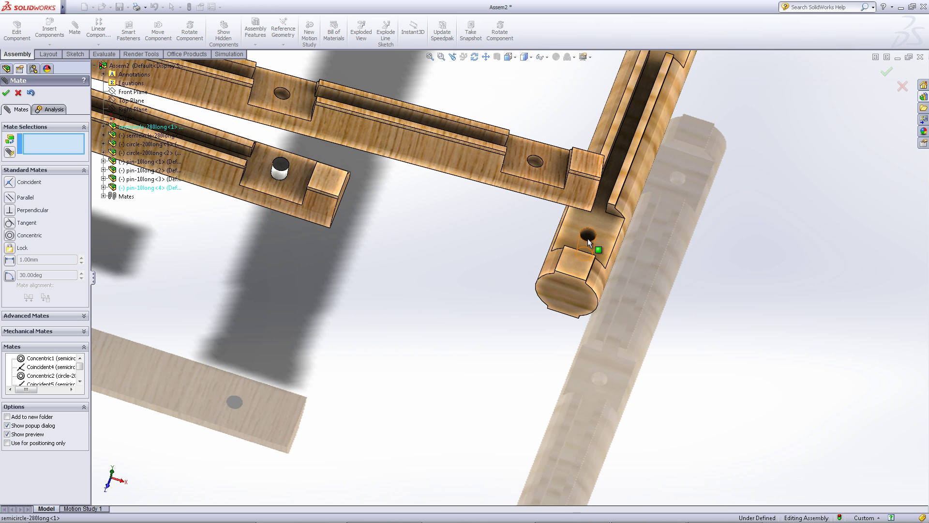
click(588, 237)
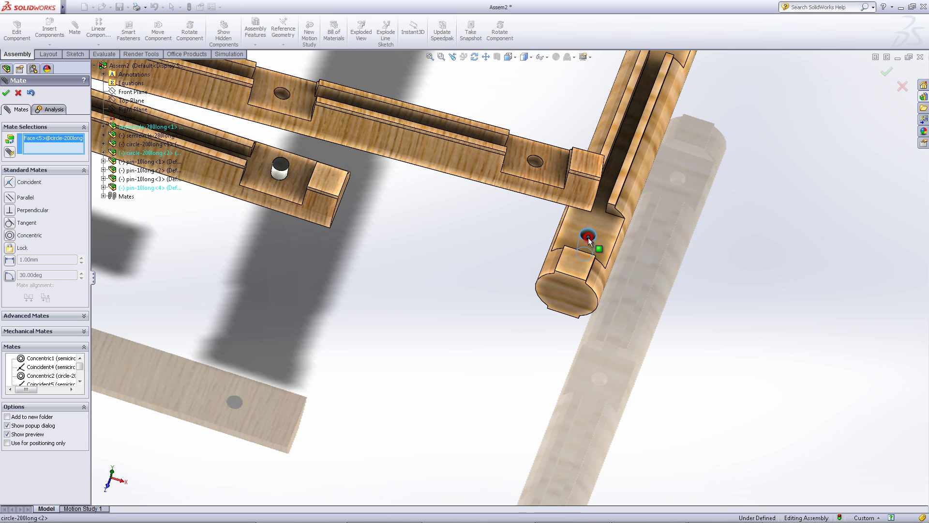
click(284, 179)
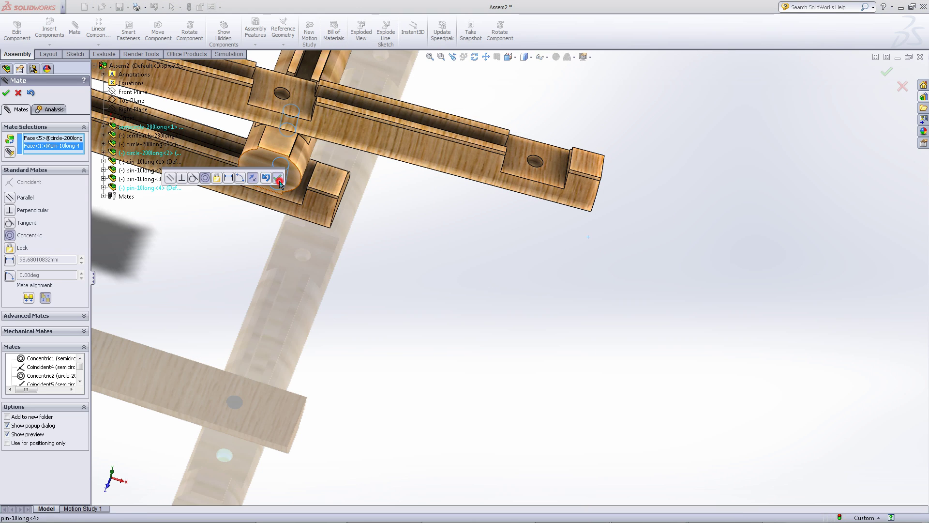
click(277, 179)
scroll(309, 250, up, 5)
- Make the round log's face coincident with the half-round log's face
middle_drag(310, 250, 419, 146)
scroll(428, 196, down, 5)
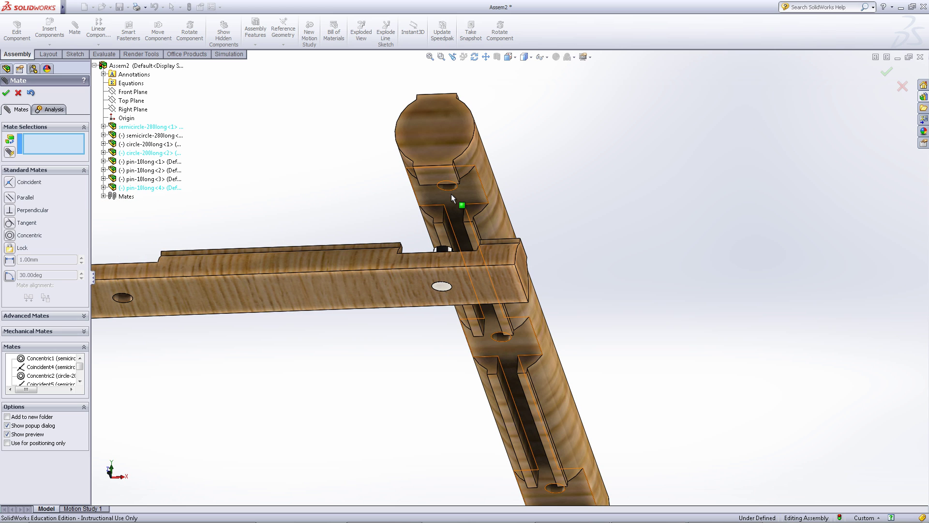
click(451, 194)
scroll(451, 286, up, 4)
middle_drag(451, 286, 442, 380)
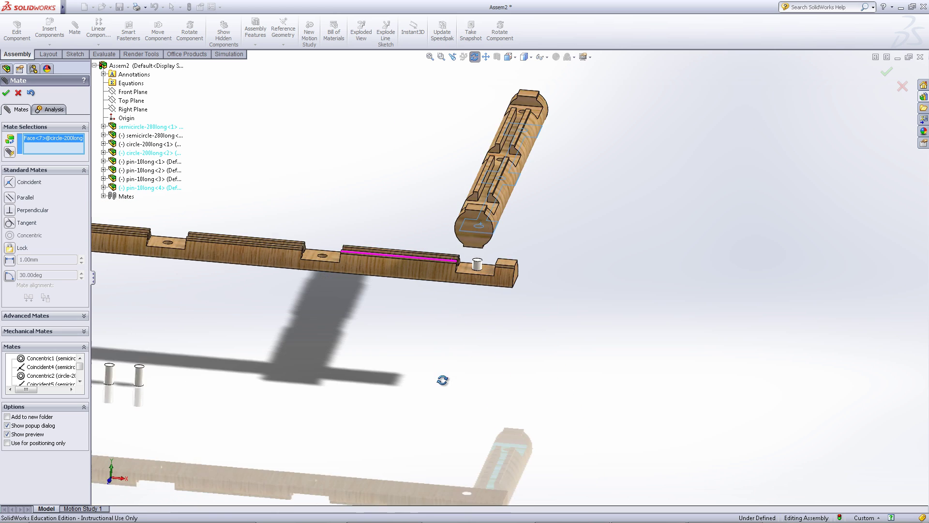
click(460, 324)
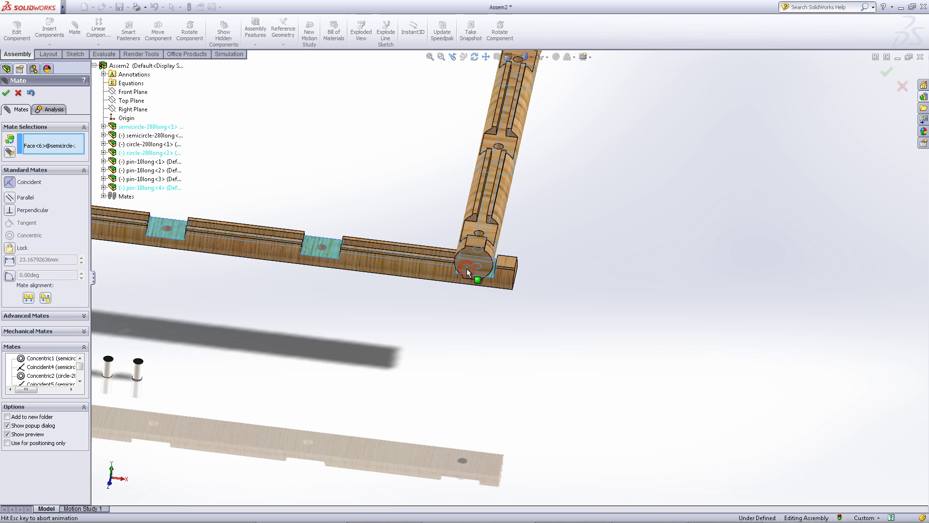
click(579, 258)
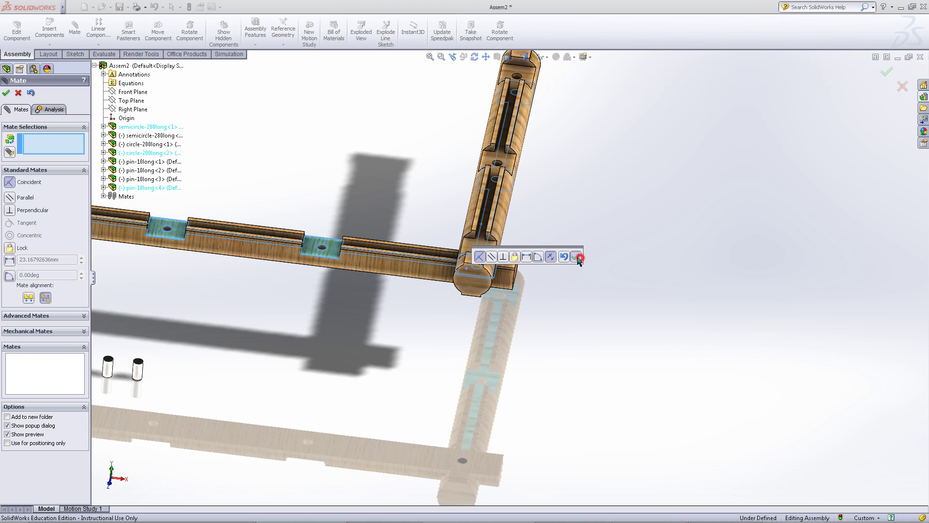
scroll(581, 257, up, 4)
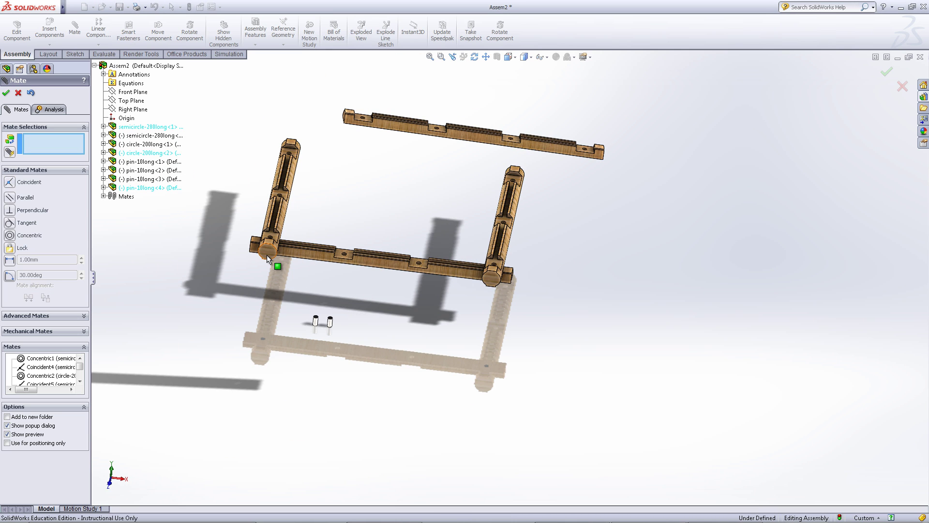
- Mate Face<8> of the two circle-200long logs coincident (Coincident9) and confirm the log no longer moves
click(490, 280)
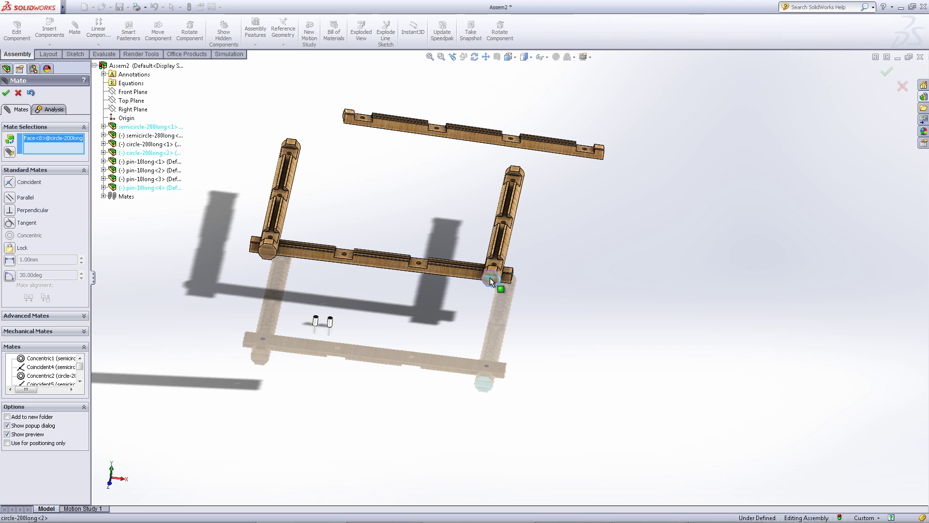
click(266, 252)
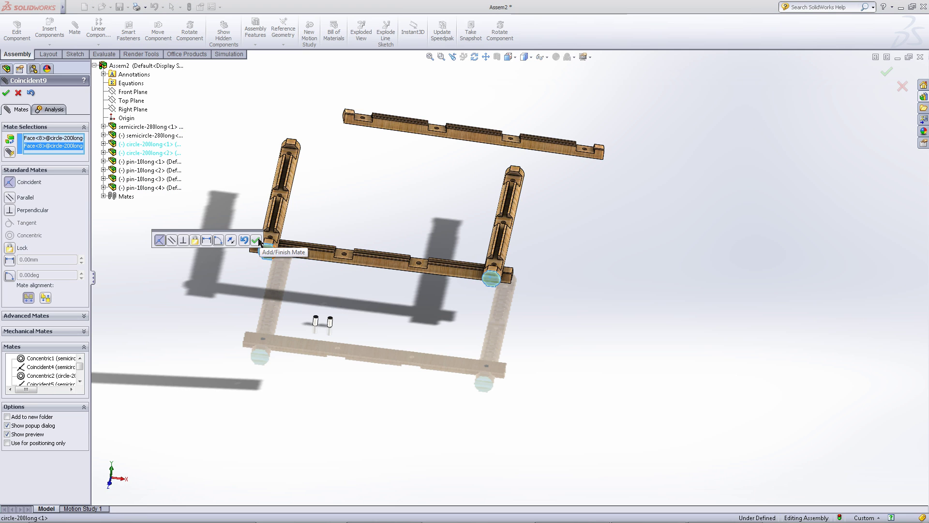
click(256, 240)
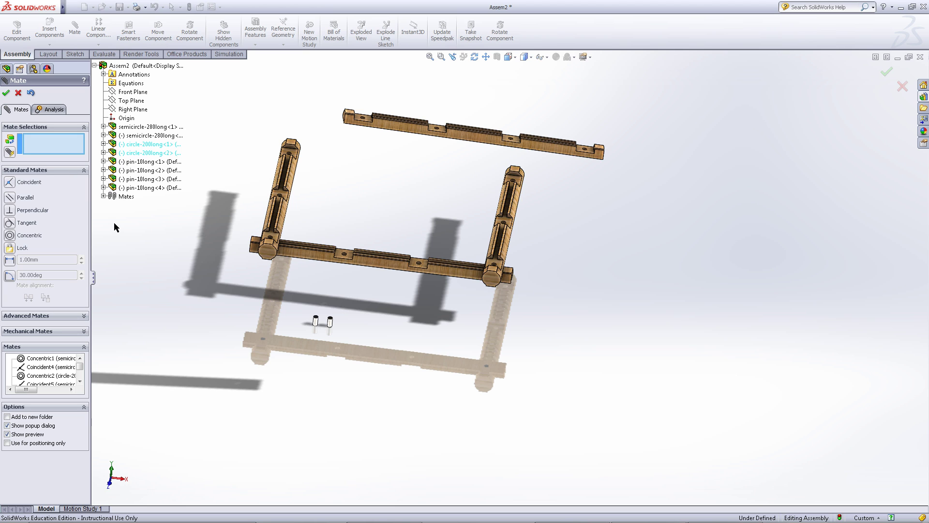
drag(505, 243, 357, 207)
key(z)
middle_drag(374, 219, 435, 211)
scroll(431, 292, down, 3)
scroll(431, 292, down, 2)
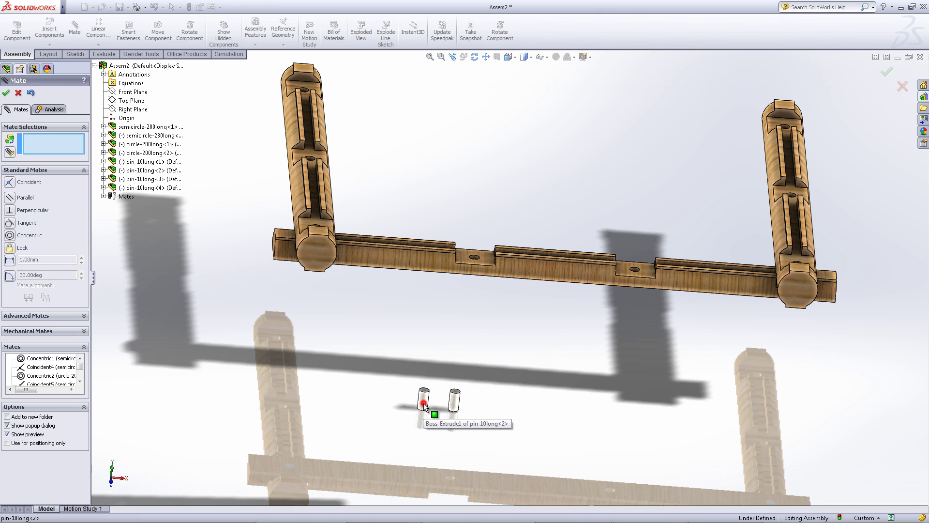
- Mate pin-10long-2 concentric with the hole near the top of circle-200long<1>
click(423, 403)
scroll(388, 294, up, 3)
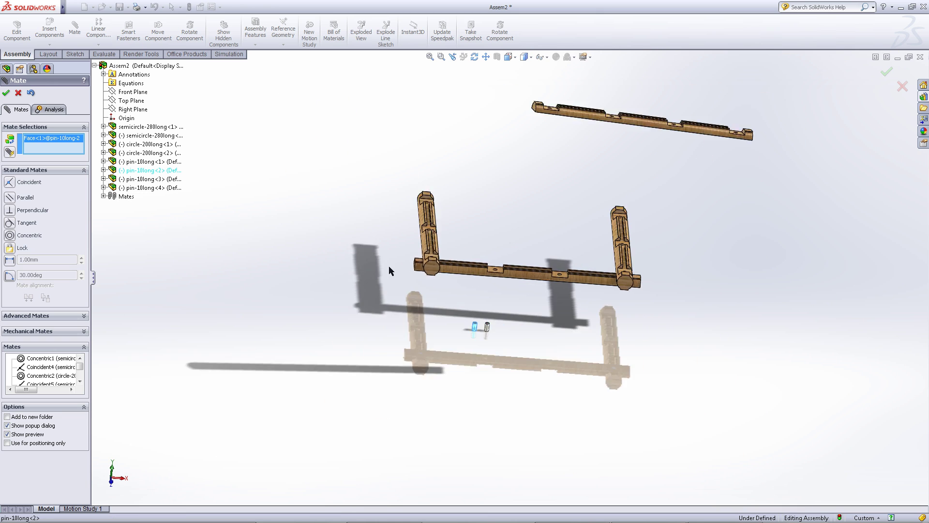
scroll(444, 199, down, 5)
scroll(471, 253, up, 2)
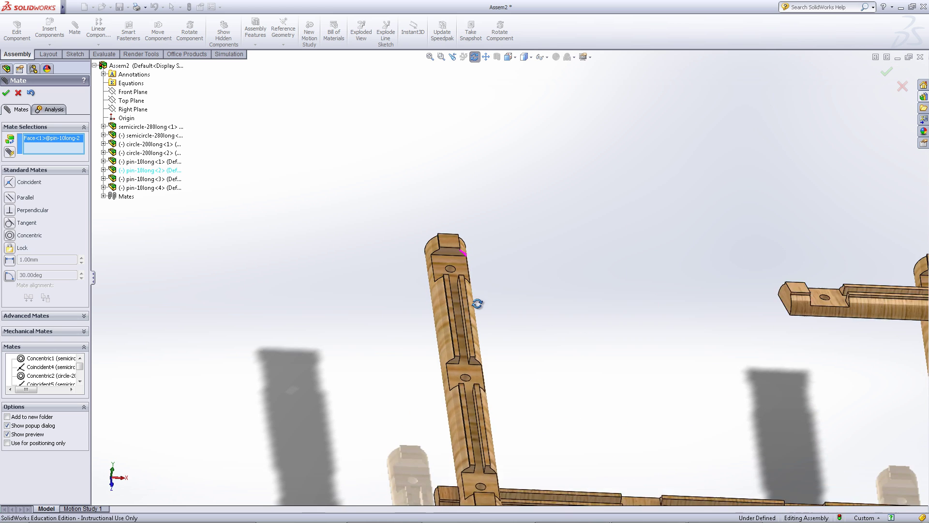
scroll(478, 303, down, 6)
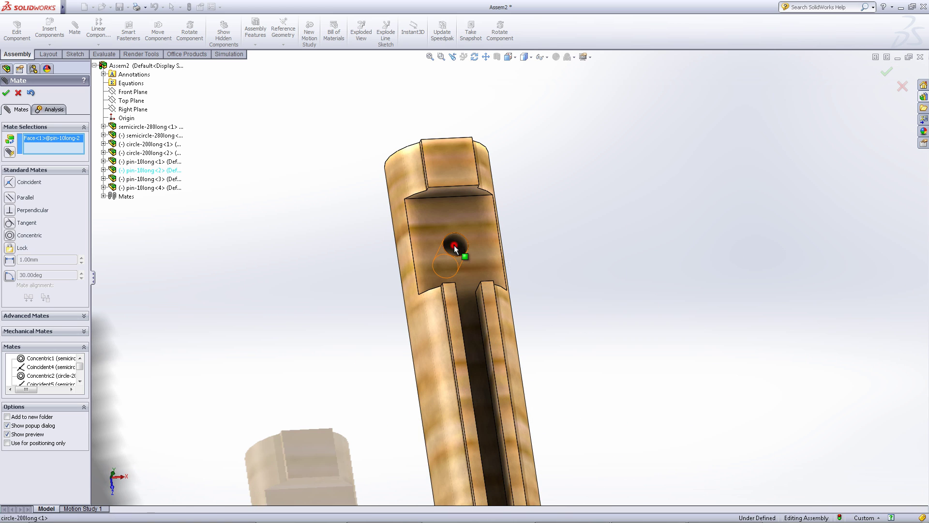
click(456, 252)
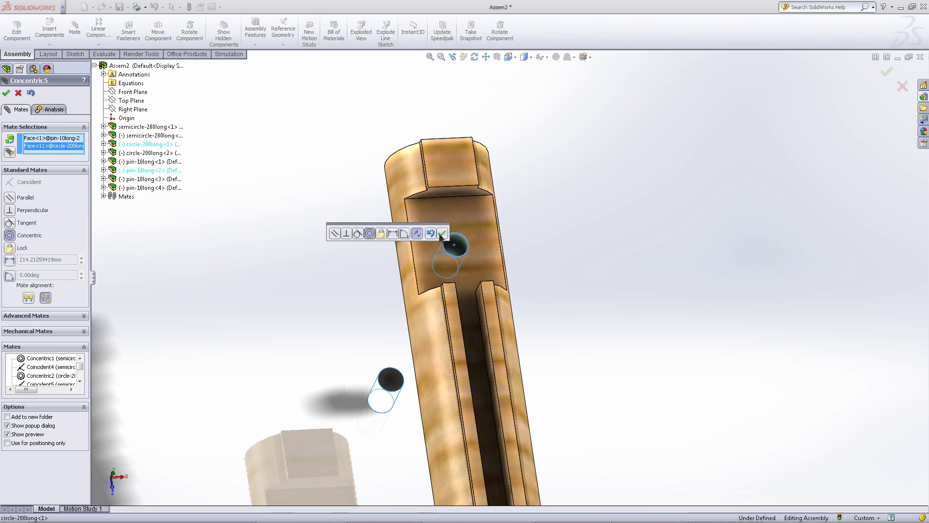
click(442, 233)
scroll(485, 323, up, 6)
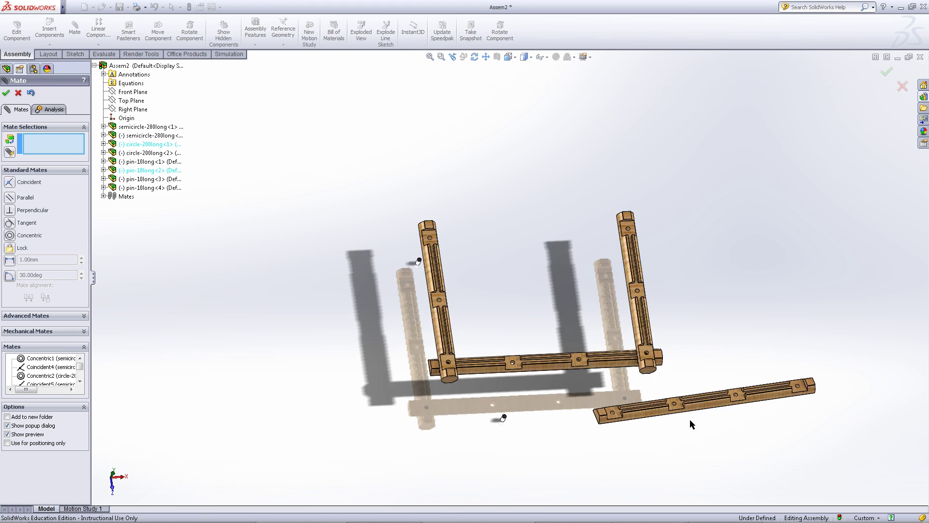
scroll(682, 426, down, 5)
- Mate pin-10long-3 concentric with the hole near the top of circle-200long<2>
click(173, 343)
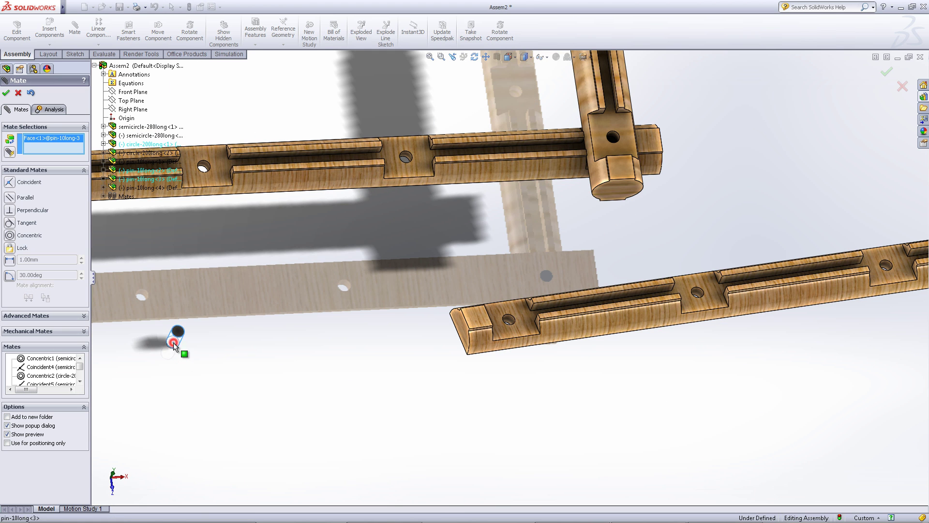
scroll(348, 358, up, 5)
scroll(519, 184, down, 6)
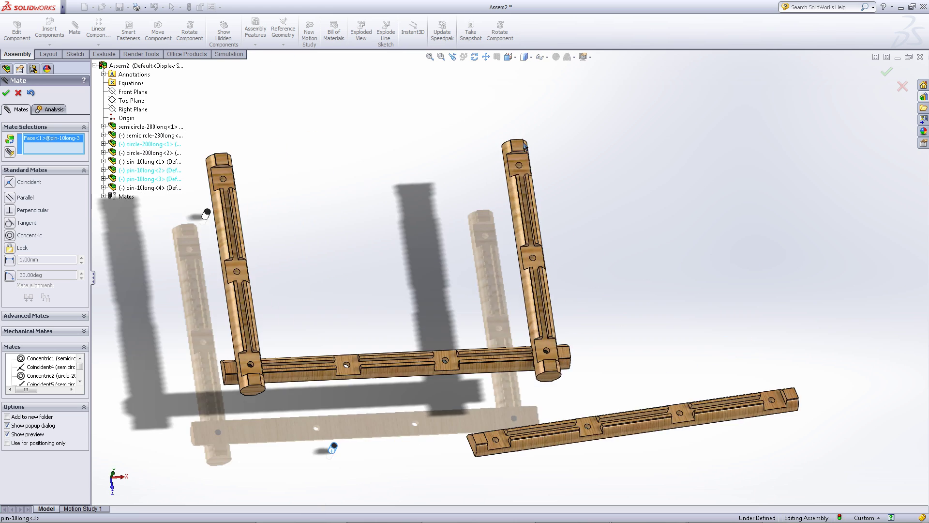
click(506, 210)
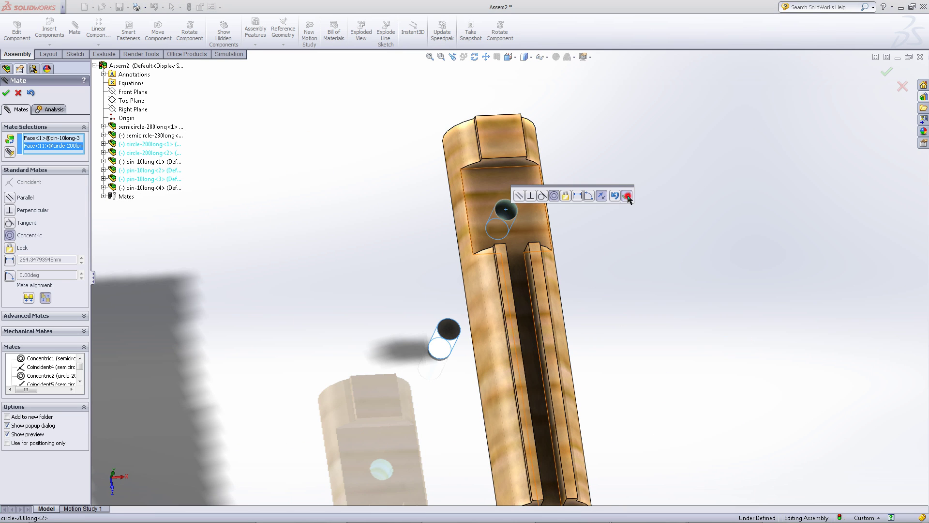
click(628, 195)
scroll(562, 363, up, 5)
middle_drag(554, 388, 578, 243)
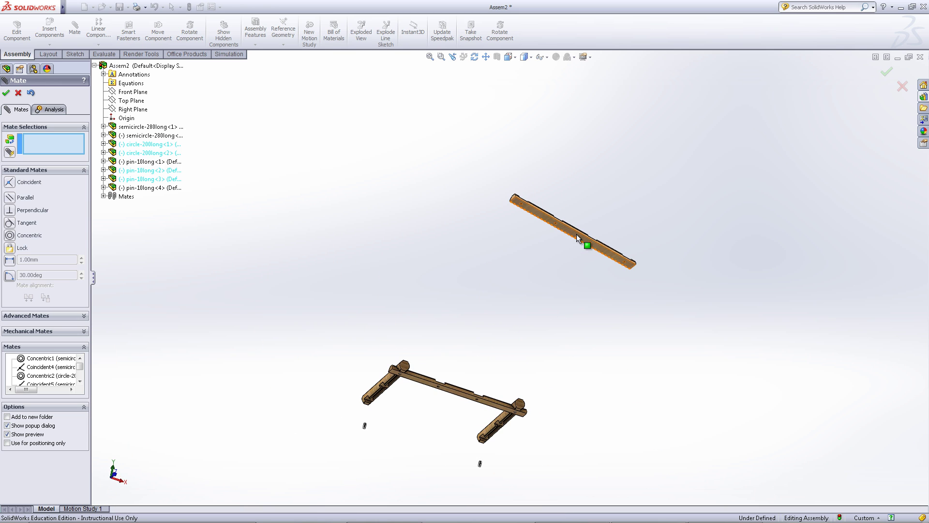
- Add a Coincident mate between the half-round log's flat face and the front beam face
click(578, 238)
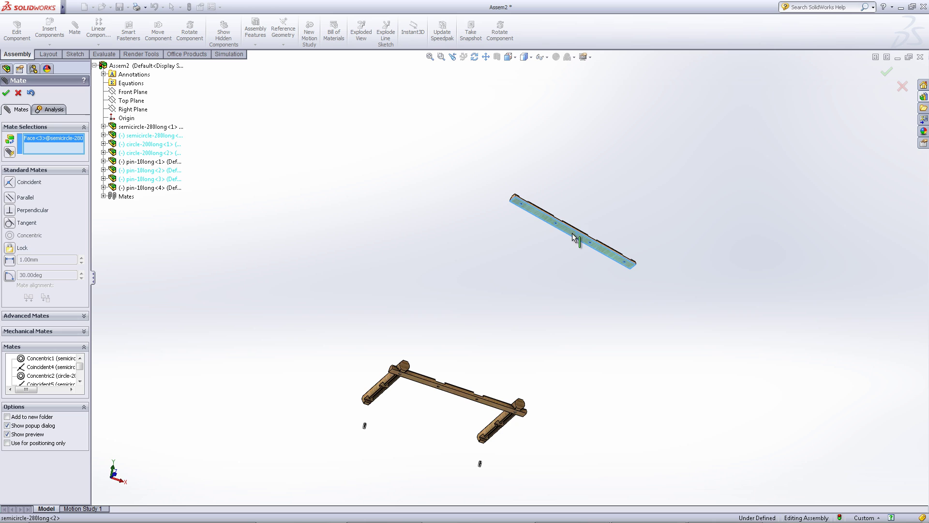
scroll(499, 384, down, 6)
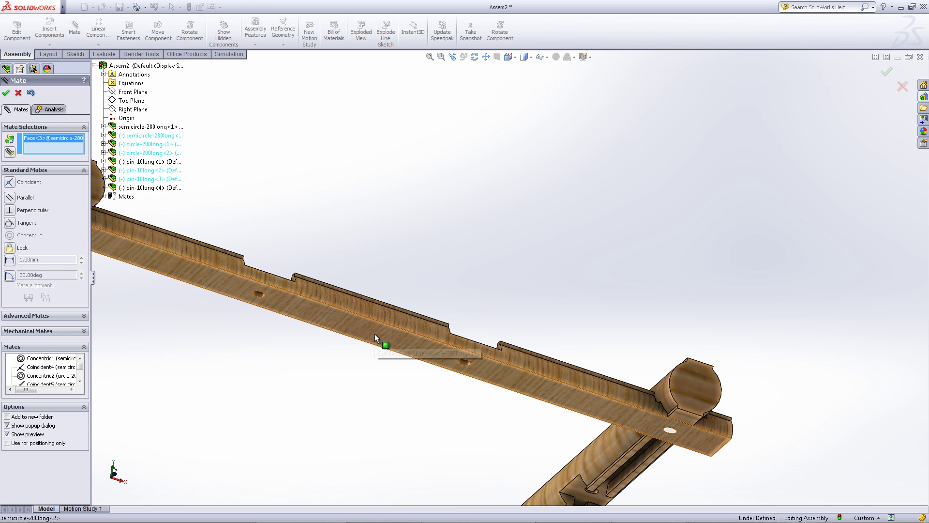
click(377, 343)
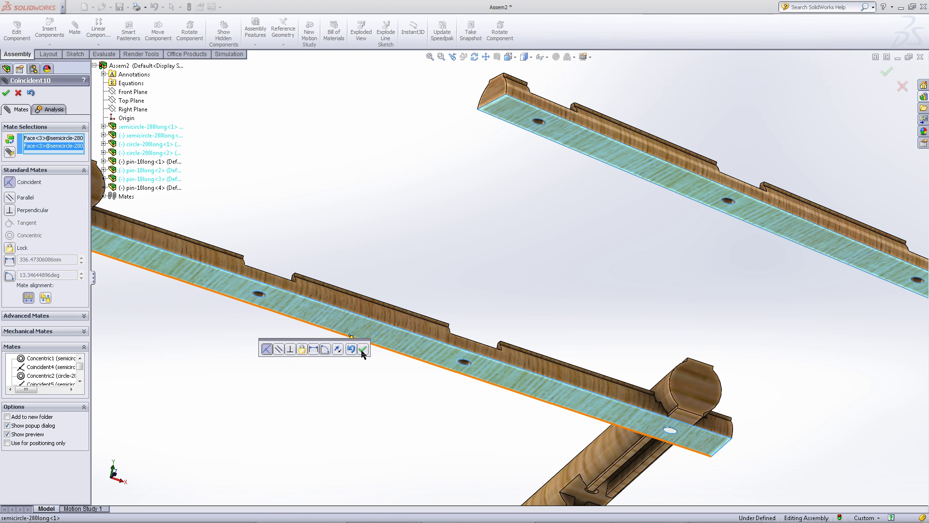
click(362, 353)
scroll(387, 323, up, 6)
middle_drag(416, 334, 352, 364)
- Make the first short pin concentric with a hole in the semicircle-280long log
scroll(352, 364, down, 3)
click(400, 259)
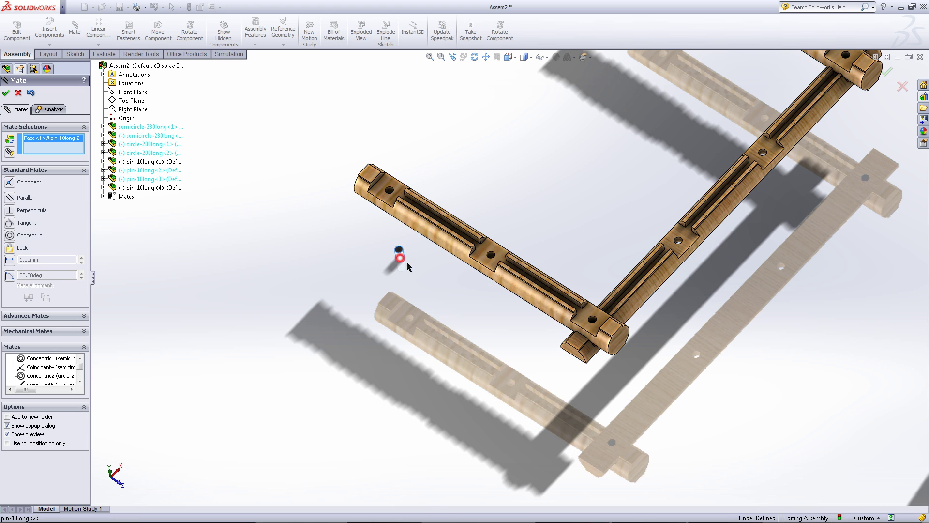
scroll(575, 137, up, 3)
scroll(684, 327, down, 6)
scroll(744, 310, down, 3)
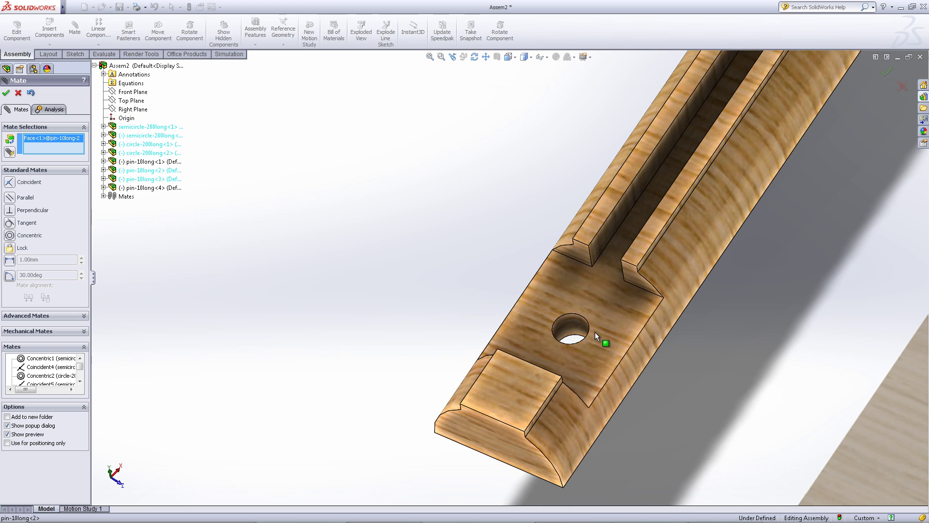
click(565, 328)
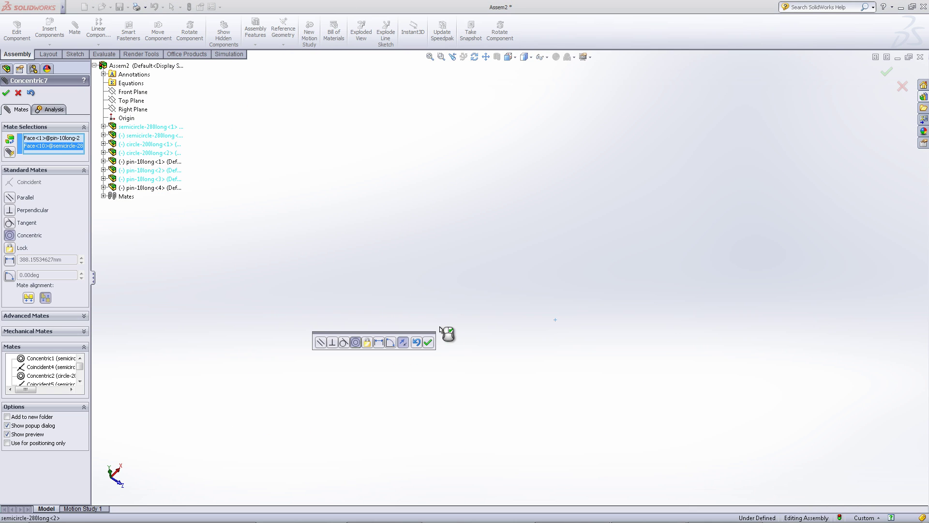
scroll(410, 256, up, 3)
scroll(435, 334, down, 5)
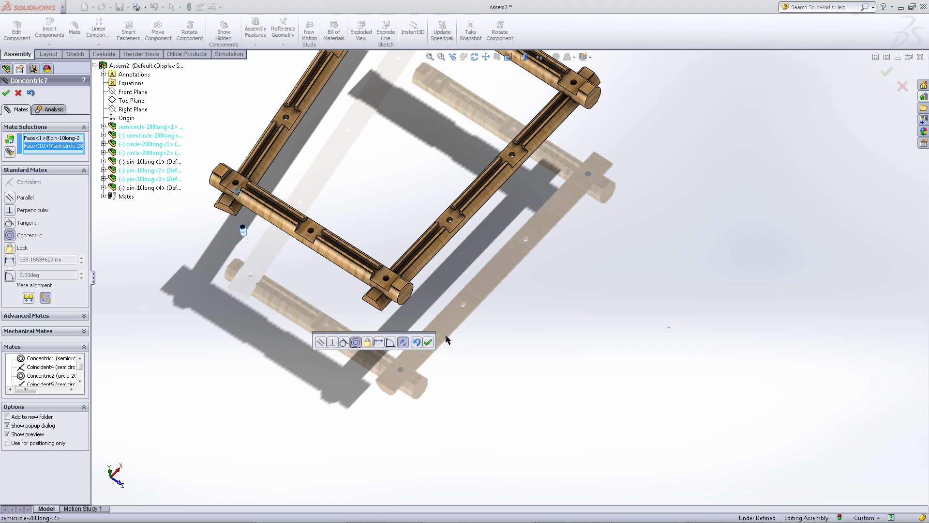
click(428, 346)
- Make the second short pin concentric with the log's other hole
scroll(465, 165, up, 3)
scroll(444, 145, down, 5)
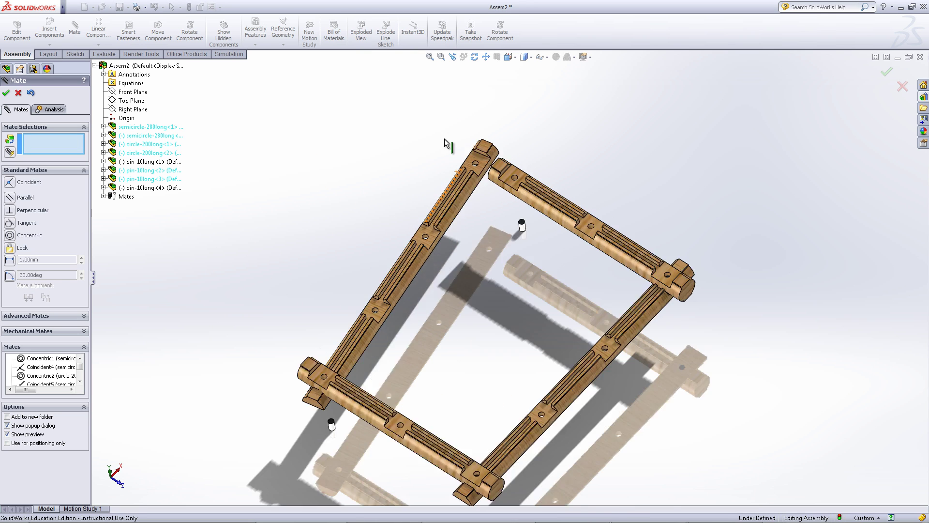
scroll(531, 259, down, 4)
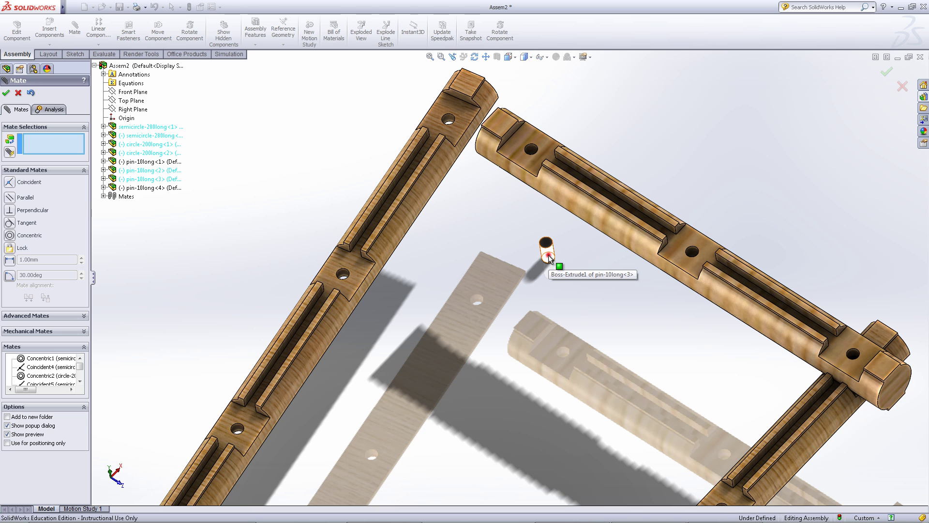
click(548, 255)
scroll(460, 126, down, 3)
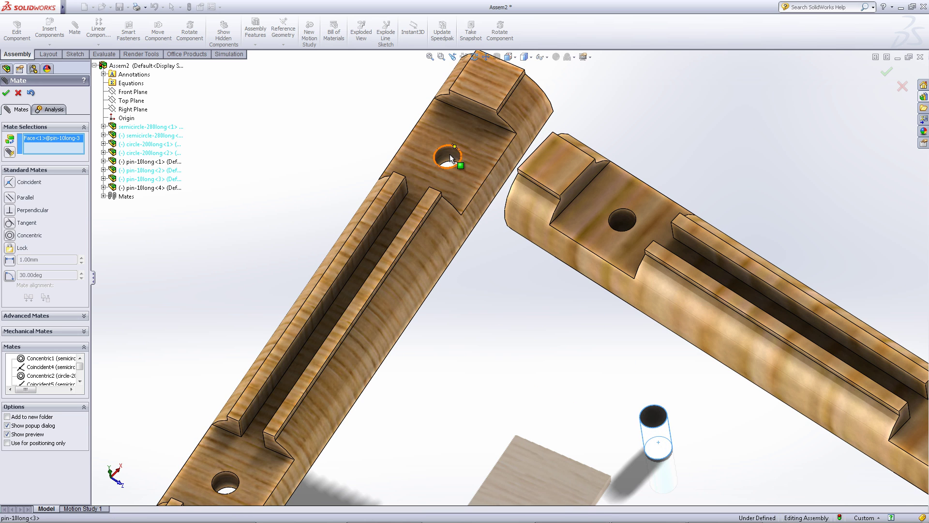
click(450, 157)
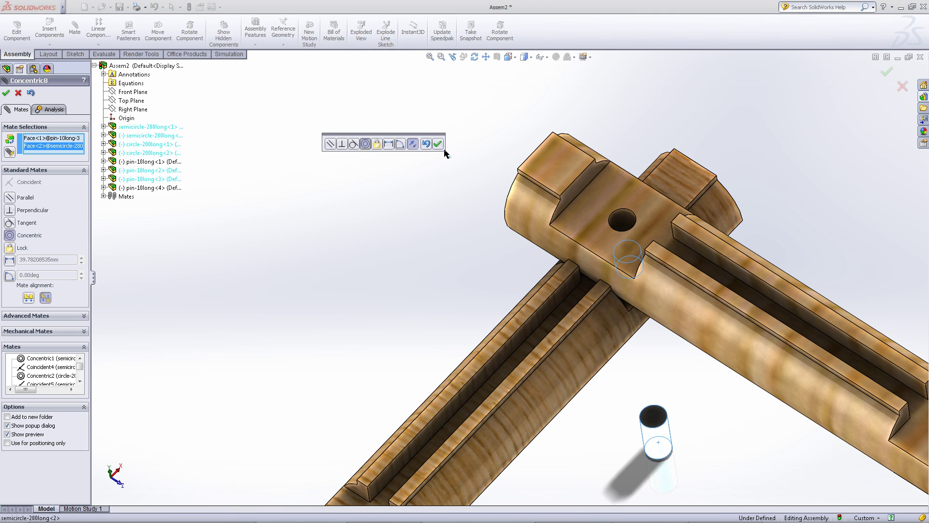
click(439, 144)
scroll(440, 252, up, 5)
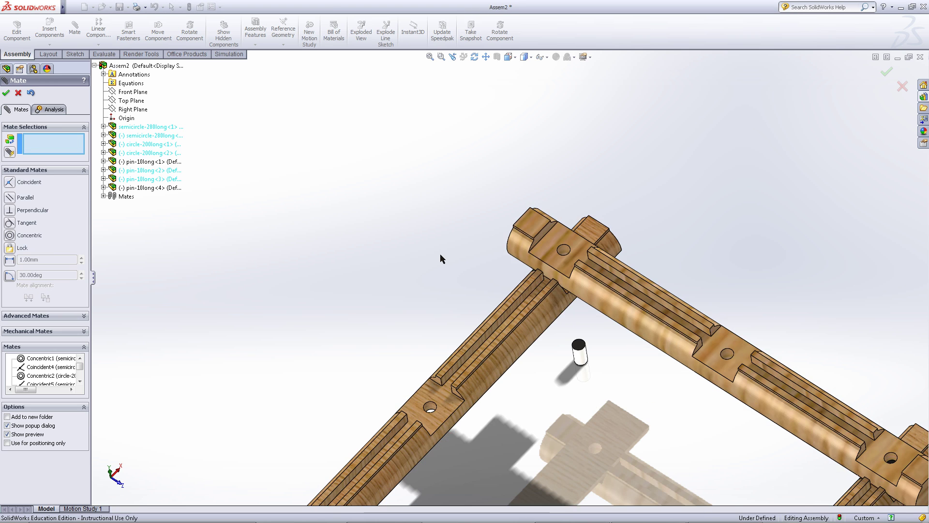
- Mate the first short pin's end face coincident with the half-round log's top face
drag(491, 345, 461, 327)
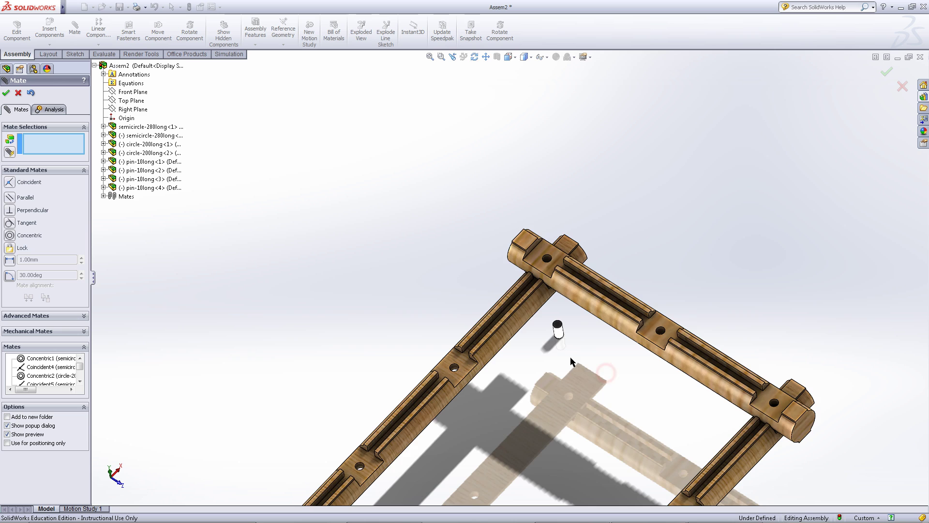
middle_drag(570, 356, 647, 266)
scroll(524, 400, down, 5)
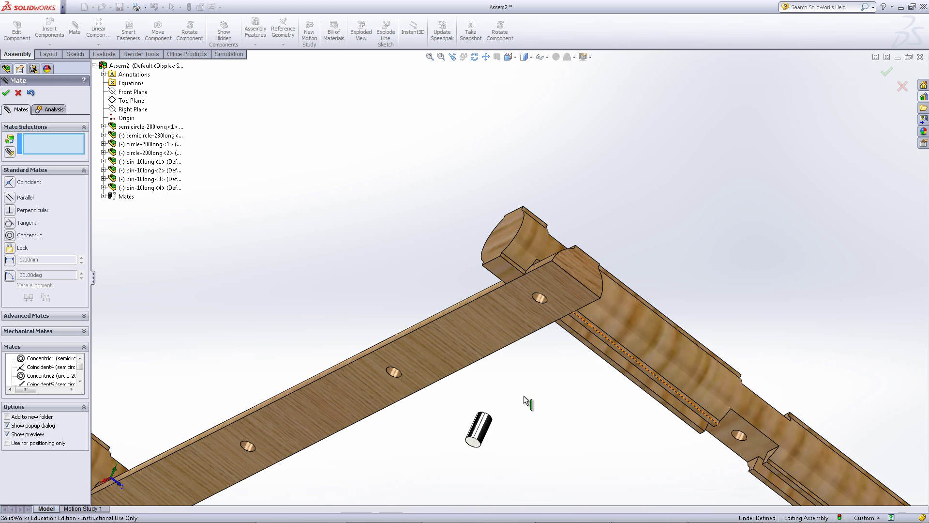
scroll(521, 426, down, 3)
click(455, 448)
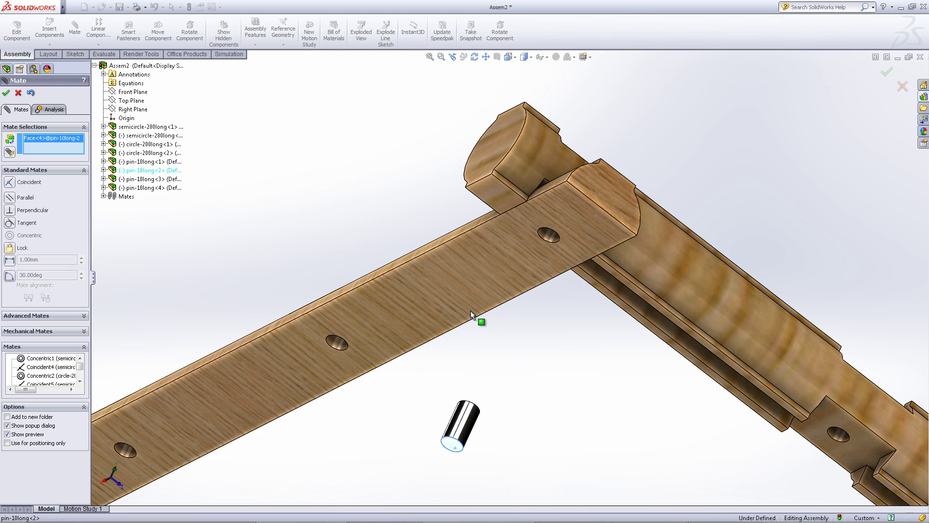
click(478, 269)
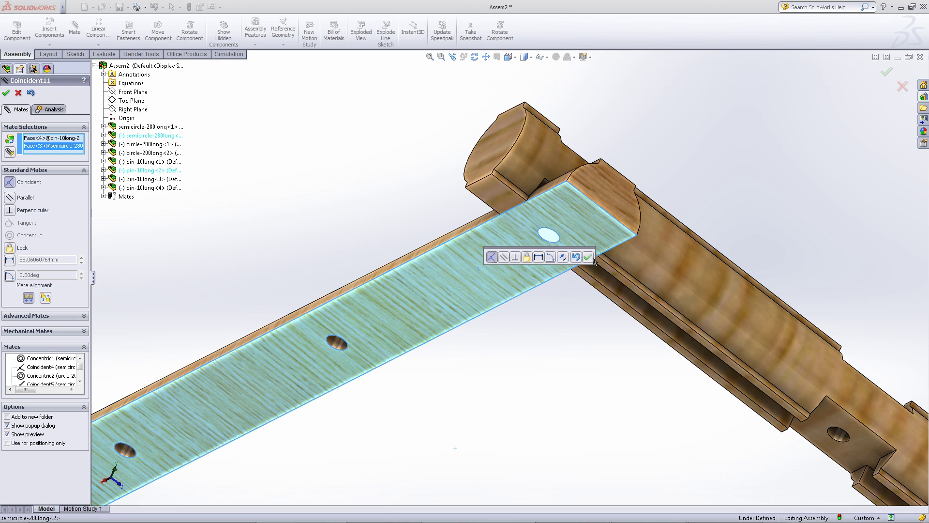
click(592, 257)
- Make the second pin flush with the log's top face and close the Mate PropertyManager
scroll(430, 371, up, 5)
scroll(307, 433, down, 6)
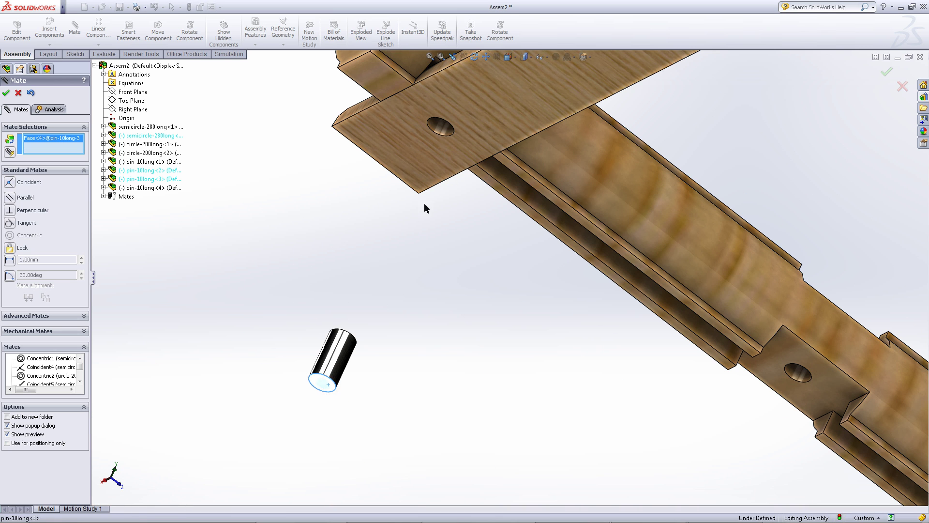
click(410, 164)
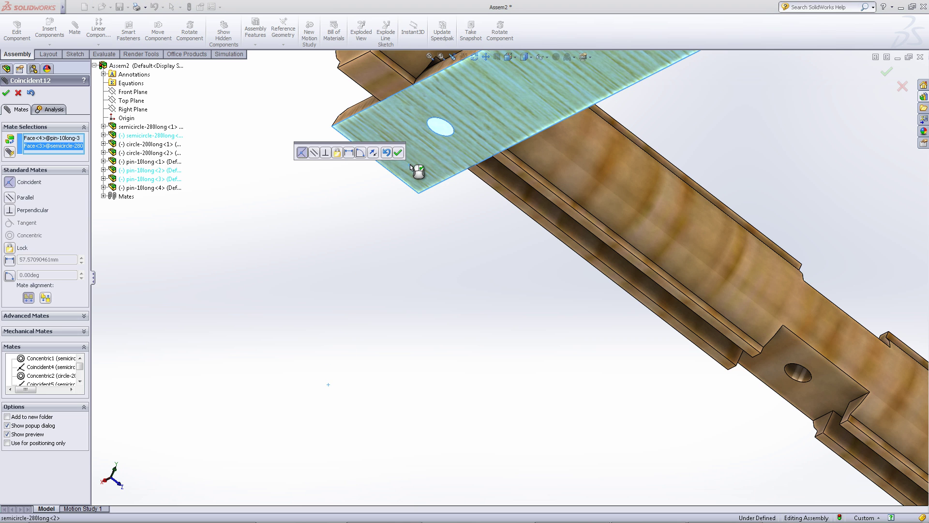
click(398, 153)
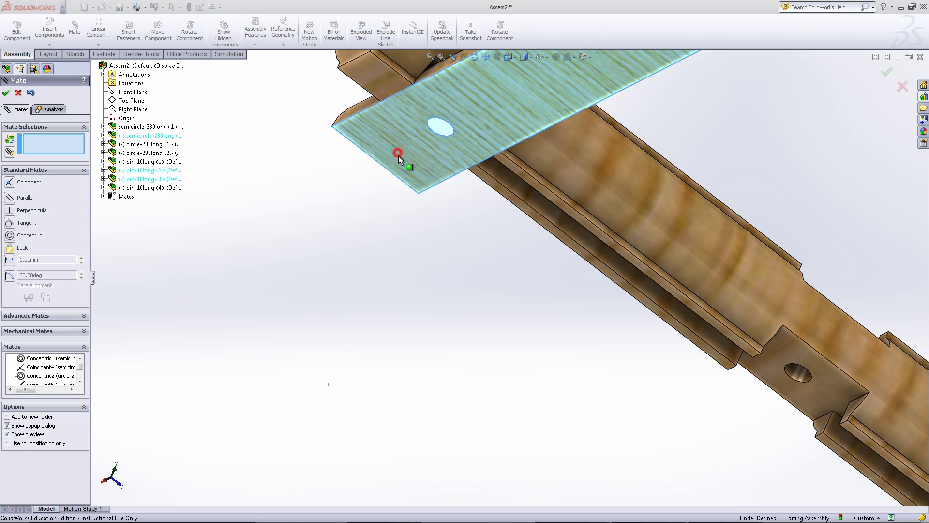
click(6, 94)
scroll(437, 328, up, 5)
middle_drag(513, 243, 754, 246)
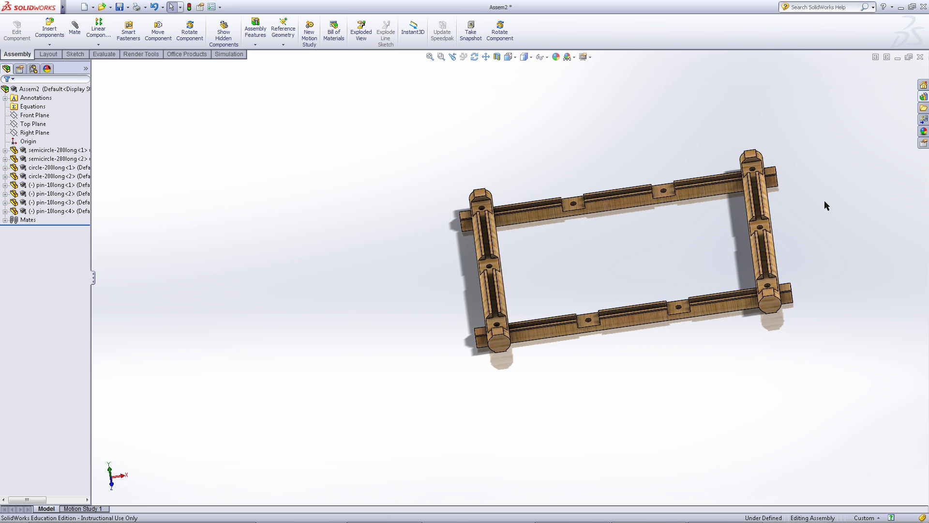
- Insert four pin-60long pins from the log cabin parts library
click(926, 100)
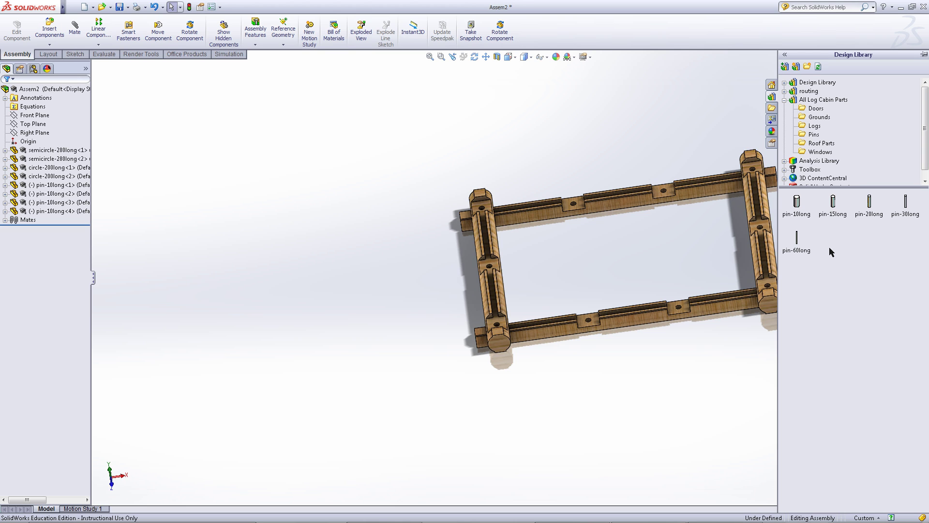
drag(798, 244, 366, 272)
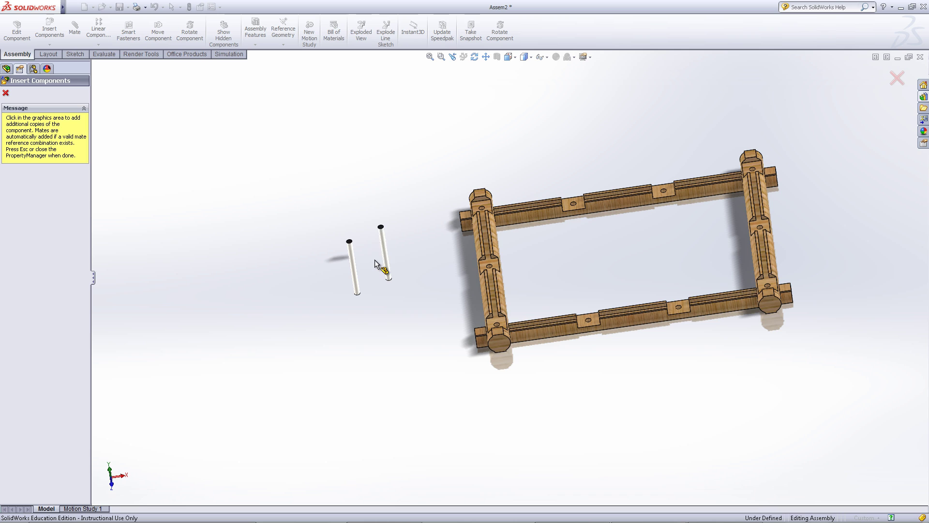
click(371, 261)
click(323, 253)
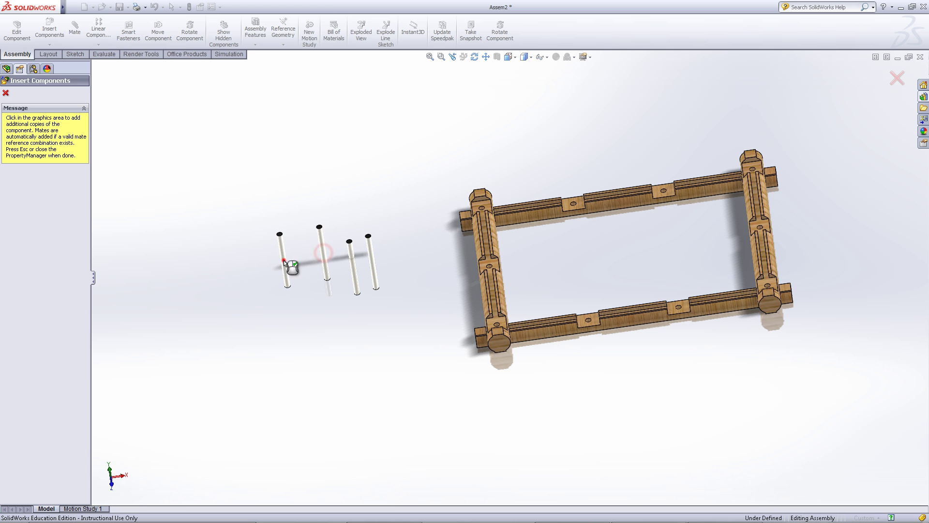
click(283, 260)
click(6, 93)
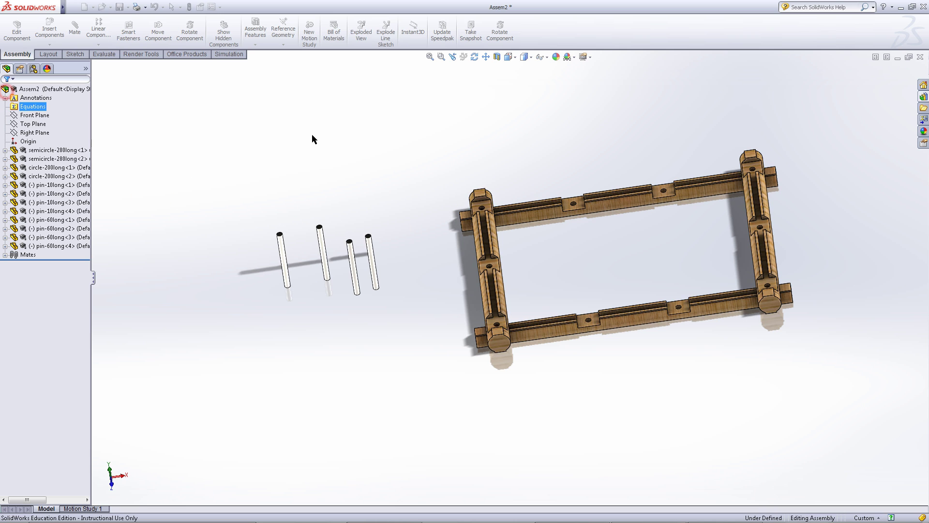
click(360, 153)
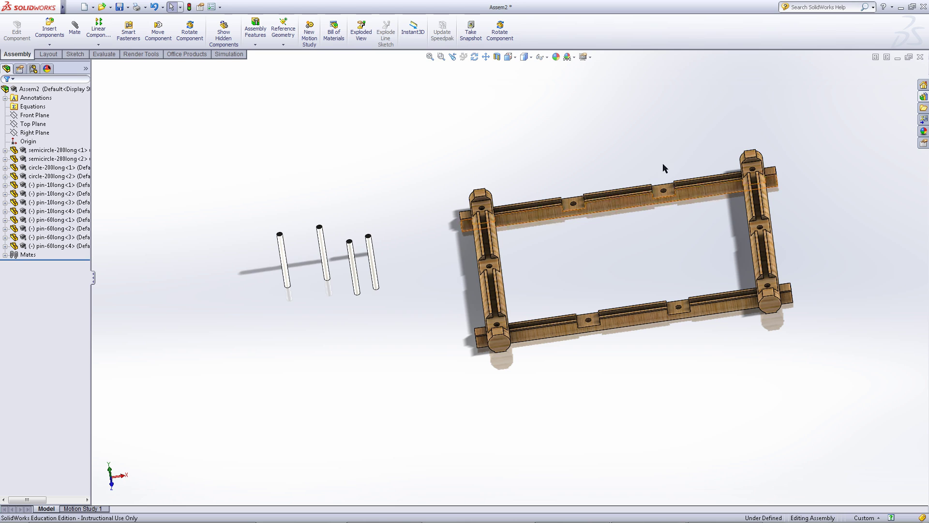
- Insert four circle-40long short logs from the library's Logs parts
click(923, 97)
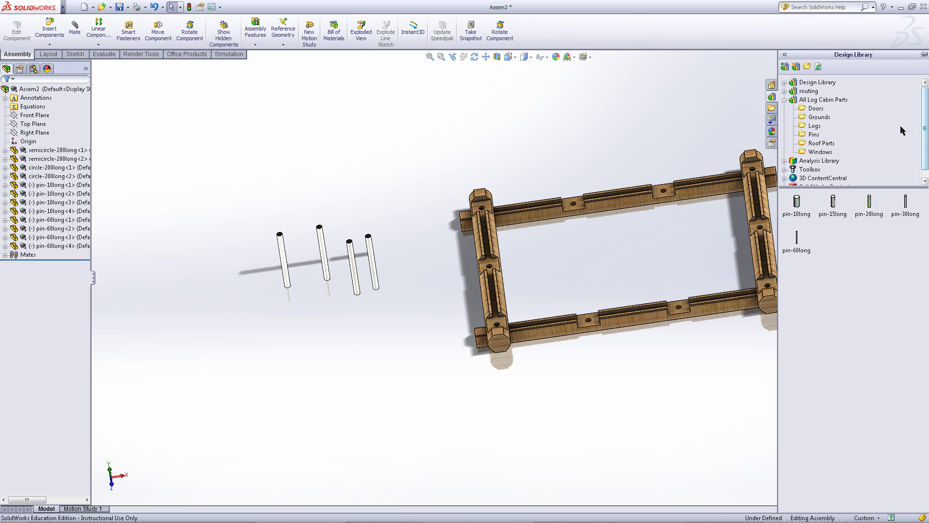
click(815, 126)
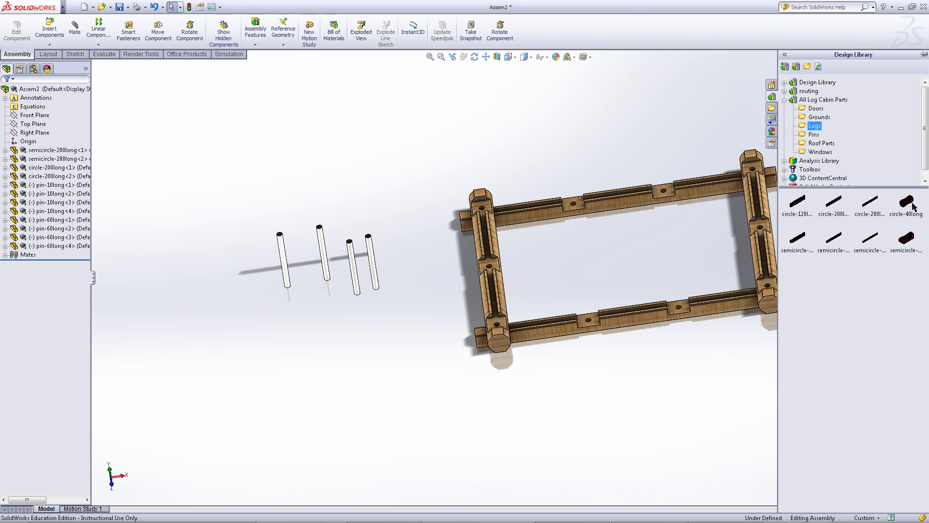
drag(906, 203, 576, 402)
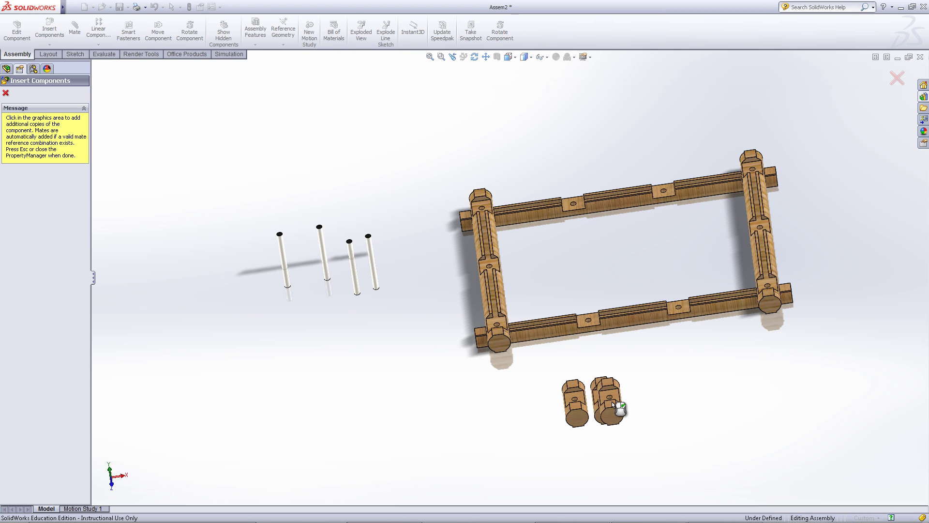
click(611, 402)
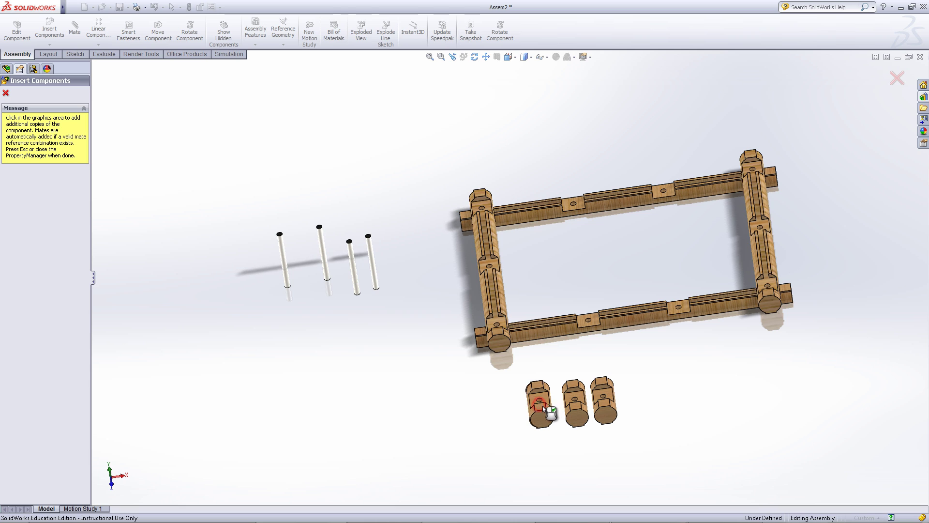
click(541, 405)
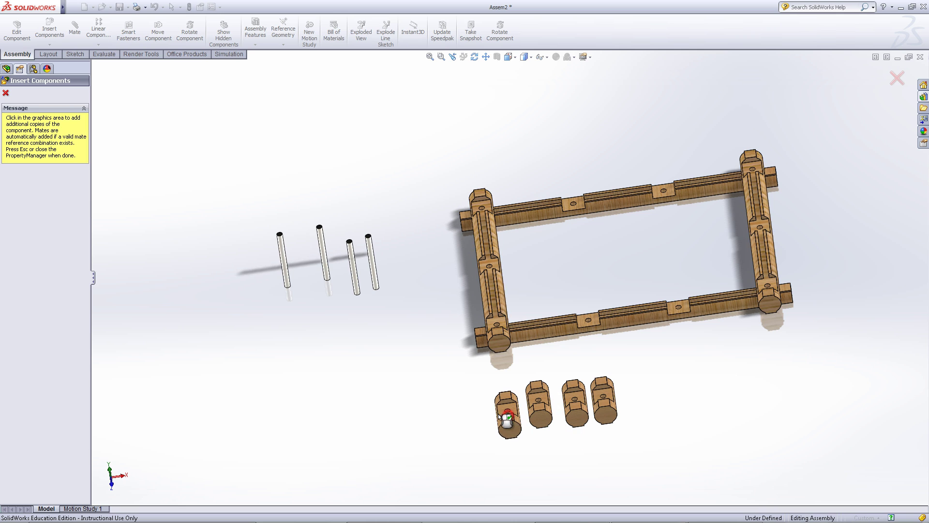
click(509, 419)
click(6, 93)
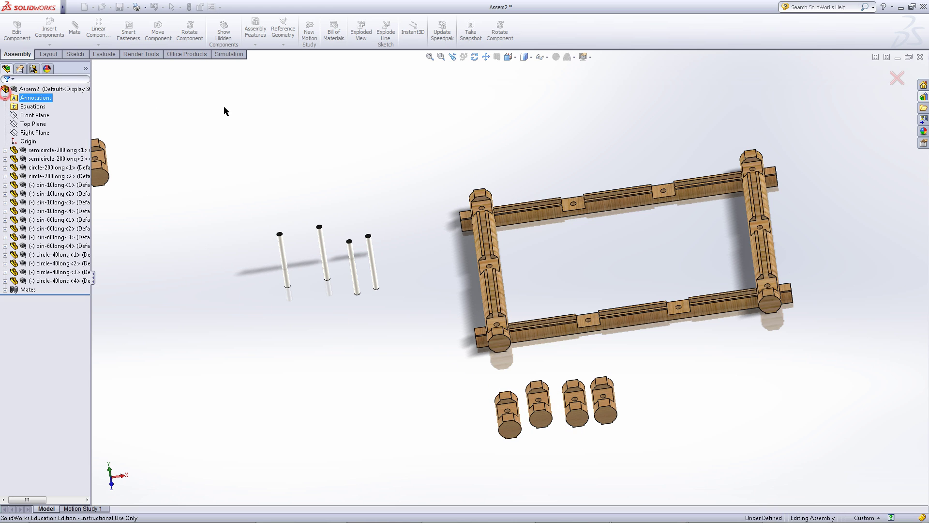
- Mate pin-60long<2> concentric with the end log's corner hole, then drag it above the frame
scroll(393, 220, down, 5)
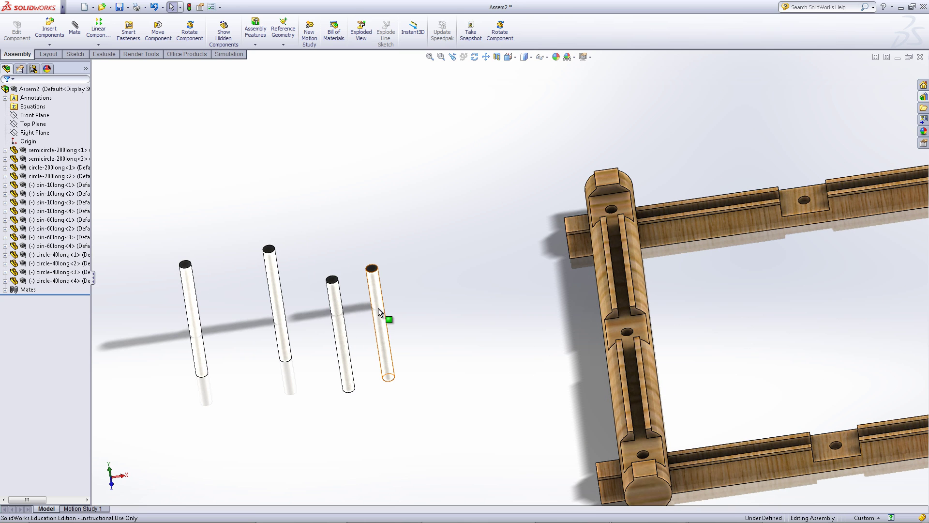
click(379, 310)
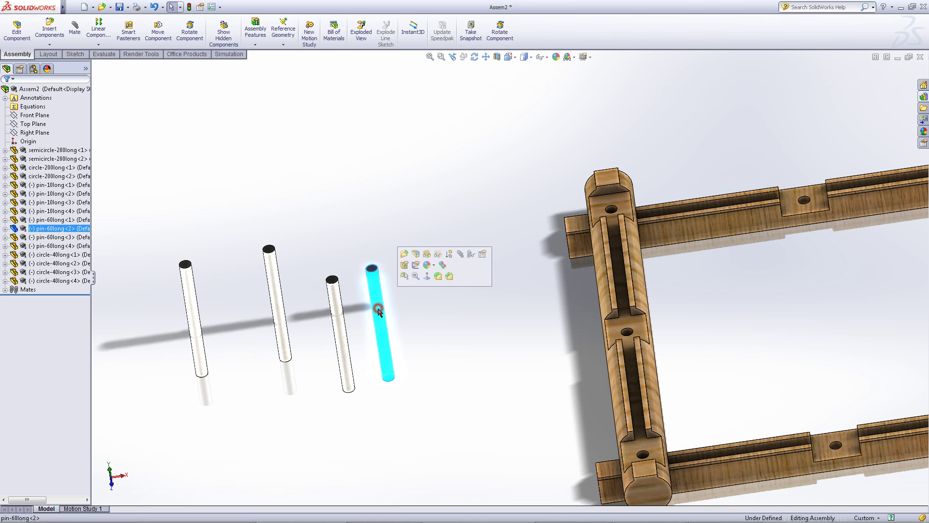
click(460, 254)
middle_drag(461, 253, 563, 338)
scroll(563, 339, down, 6)
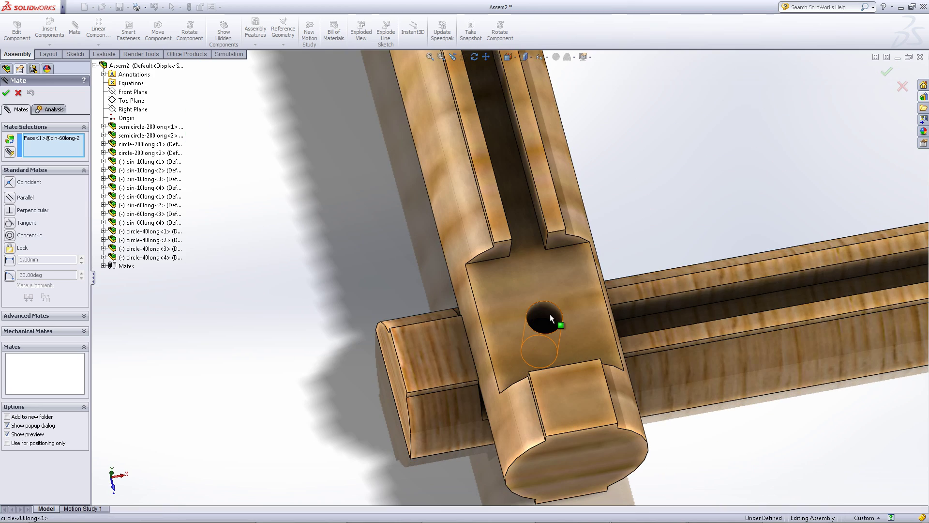
click(544, 320)
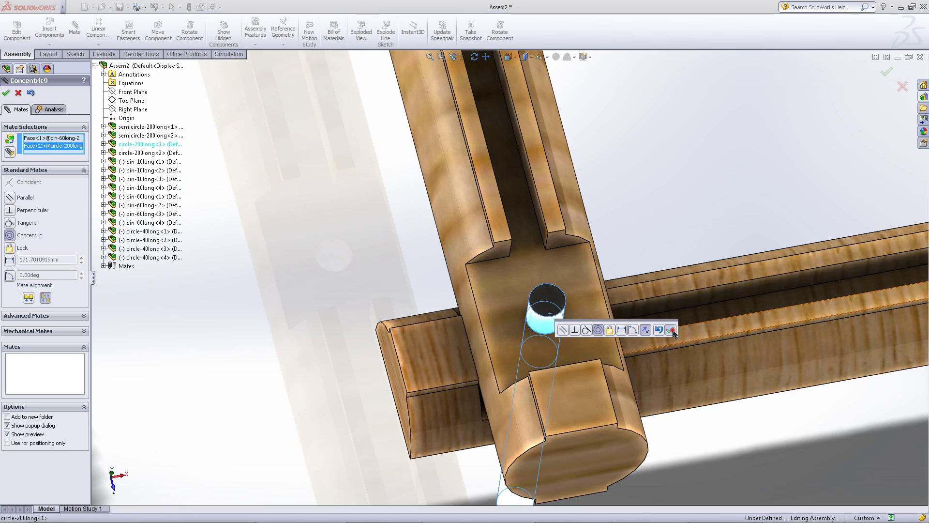
click(671, 331)
scroll(498, 379, up, 6)
middle_drag(507, 371, 509, 350)
drag(504, 367, 527, 157)
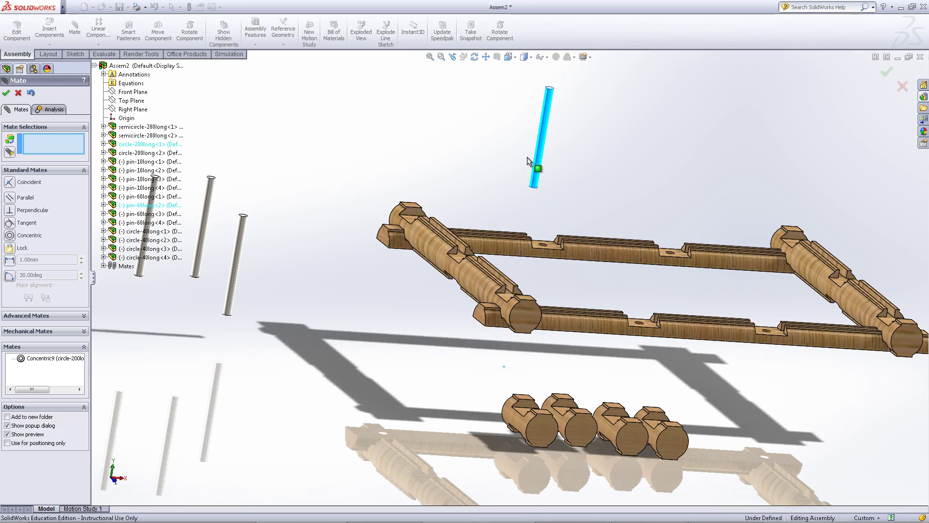
- Mate a pin-60long end face coincident with the pin-10long face inside the hole
middle_drag(548, 287, 523, 345)
scroll(519, 323, up, 6)
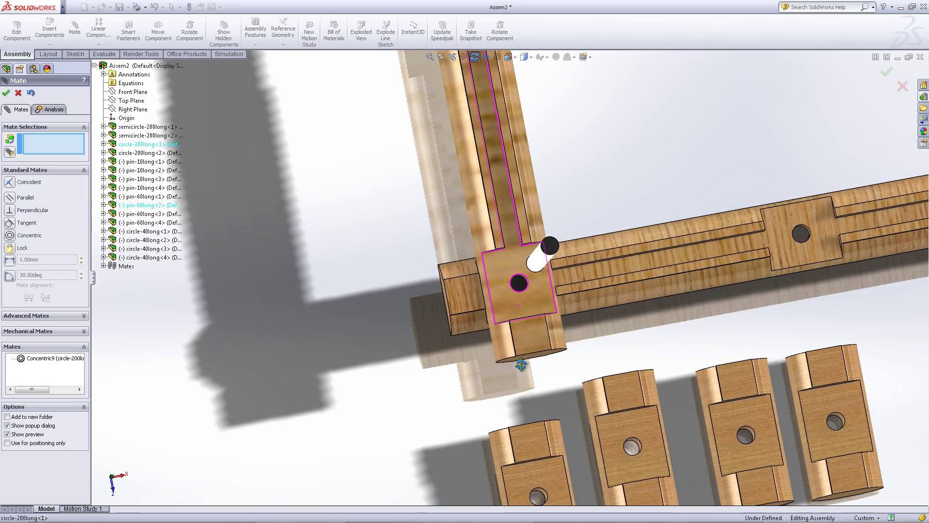
click(518, 284)
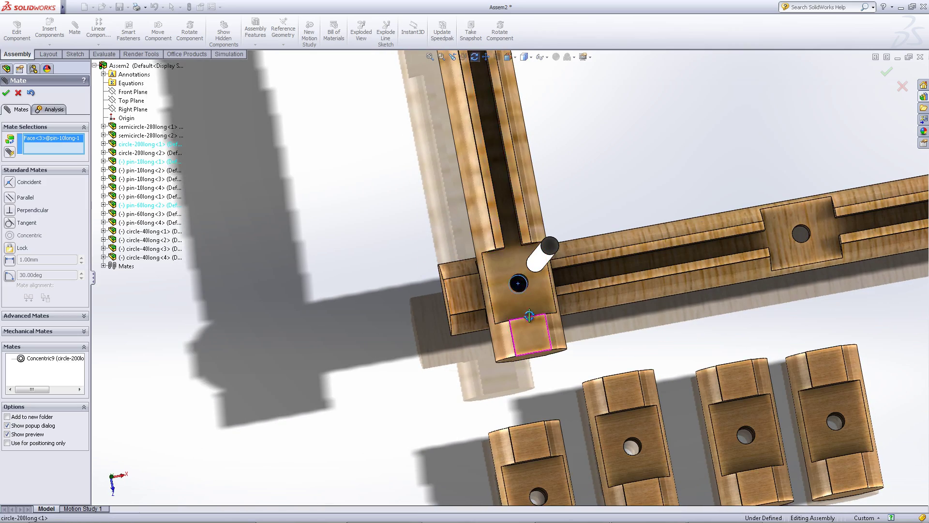
middle_drag(519, 285, 591, 179)
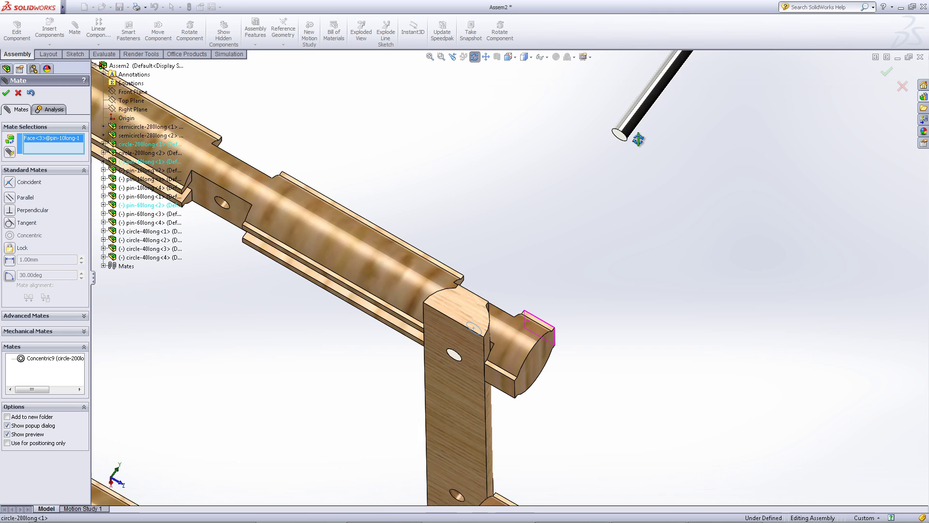
middle_drag(639, 140, 609, 146)
click(606, 144)
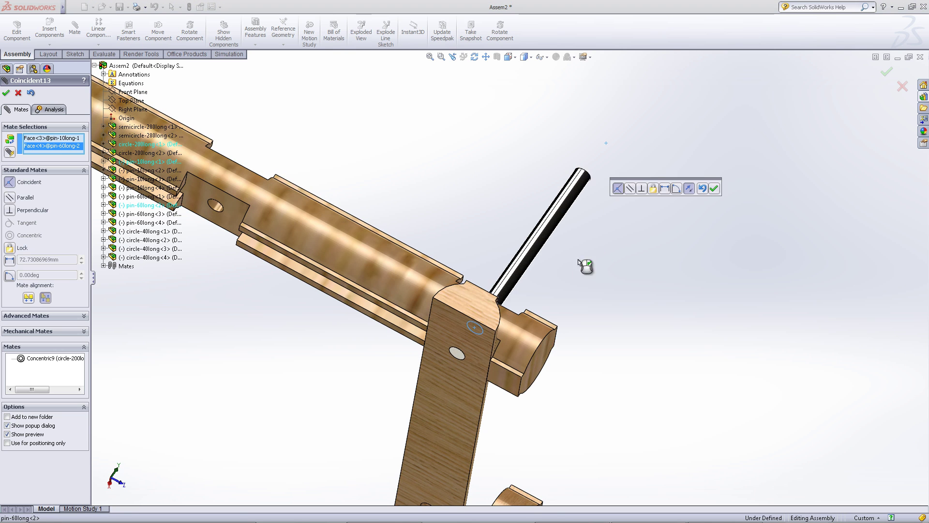
middle_drag(585, 265, 687, 194)
click(715, 188)
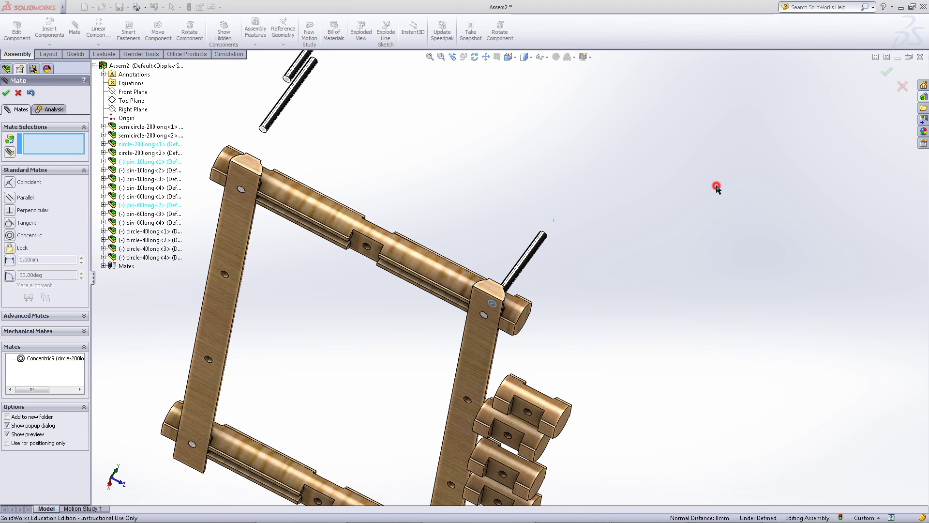
- Make pin-60long-1 concentric with a frame hole and pull it up above the frame
middle_drag(594, 253, 336, 147)
scroll(337, 146, down, 3)
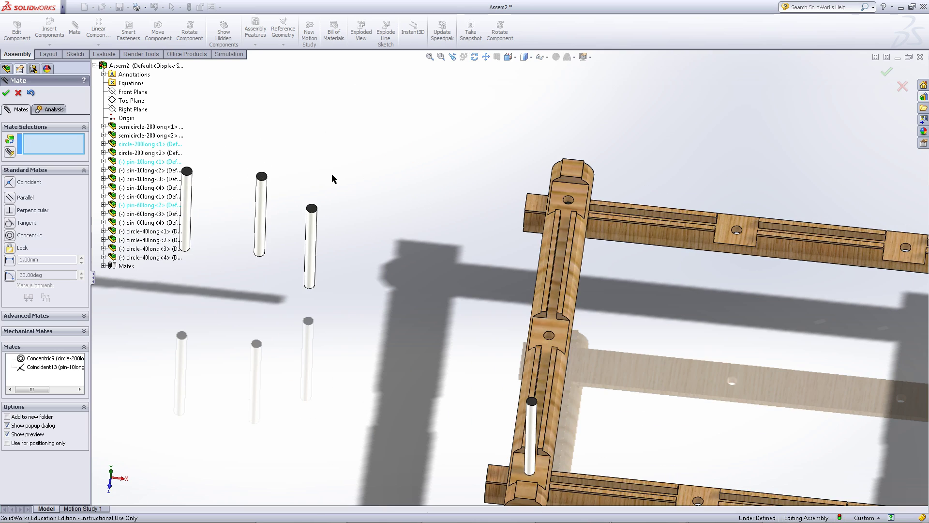
click(311, 248)
scroll(564, 194, down, 6)
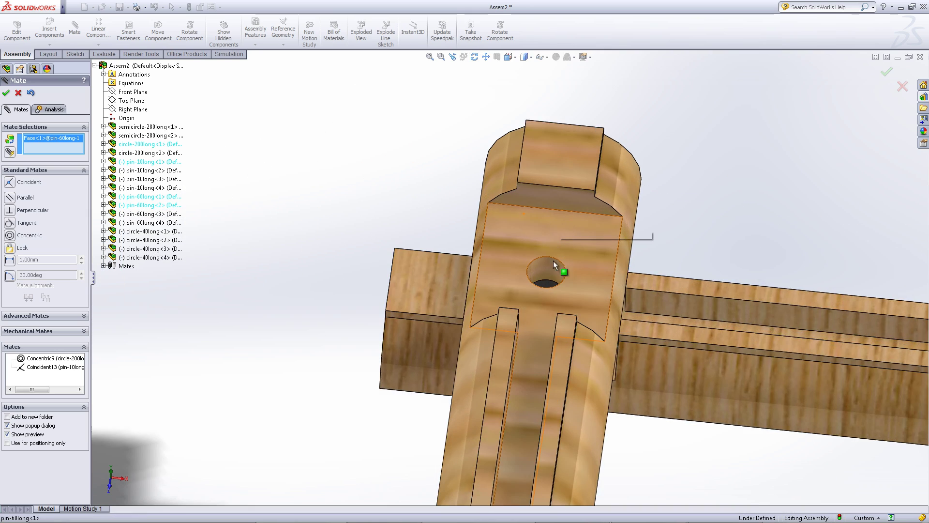
click(551, 272)
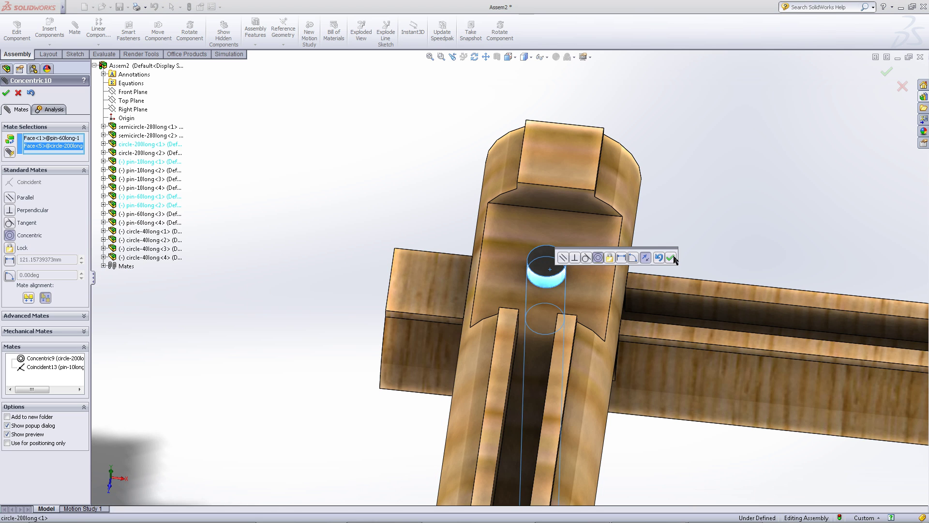
click(660, 257)
scroll(587, 310, up, 4)
middle_drag(567, 321, 508, 335)
drag(494, 341, 593, 159)
- Butt pin-60long-1's end coincident against the short pin's face in that hole
middle_drag(588, 220, 516, 217)
scroll(509, 250, down, 3)
click(509, 249)
scroll(516, 293, up, 2)
click(516, 217)
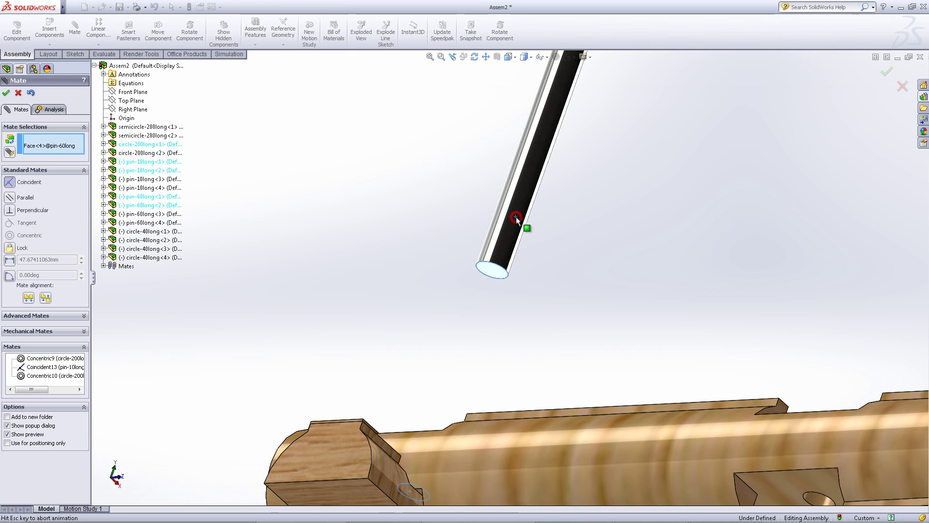
click(627, 206)
scroll(615, 218, up, 6)
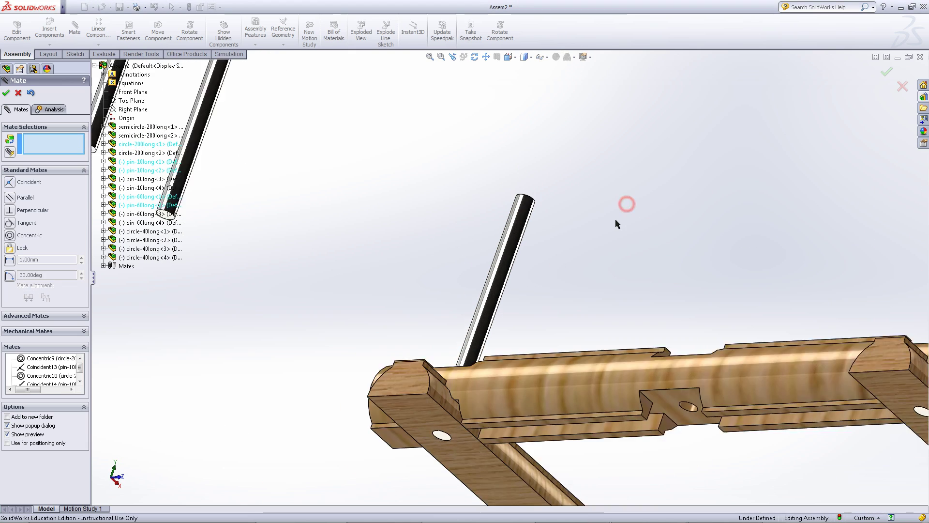
middle_drag(612, 219, 443, 314)
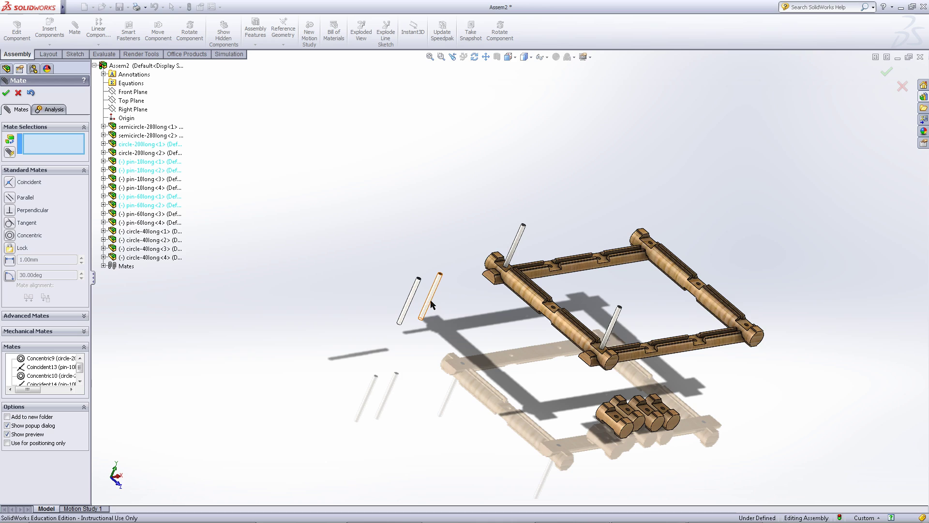
- Make pin-60long-3 concentric with a hole in the side log
scroll(518, 292, down, 10)
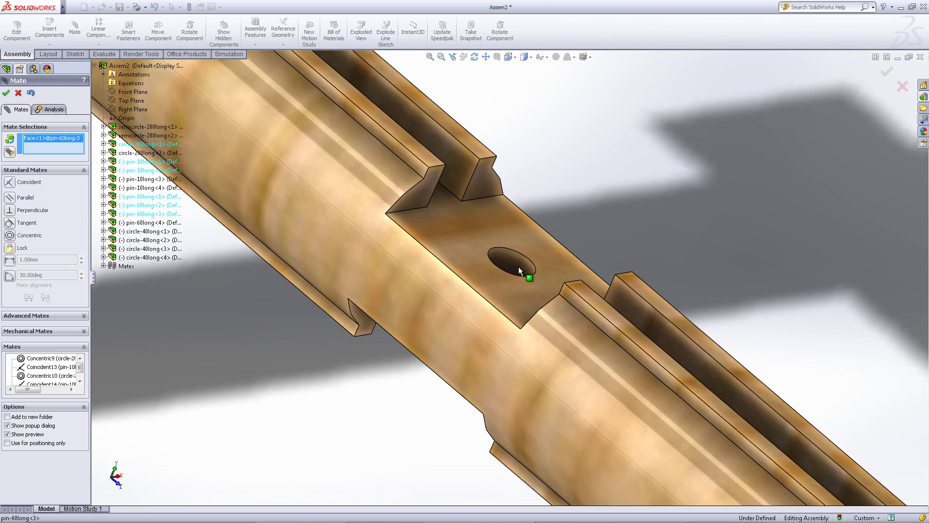
click(518, 264)
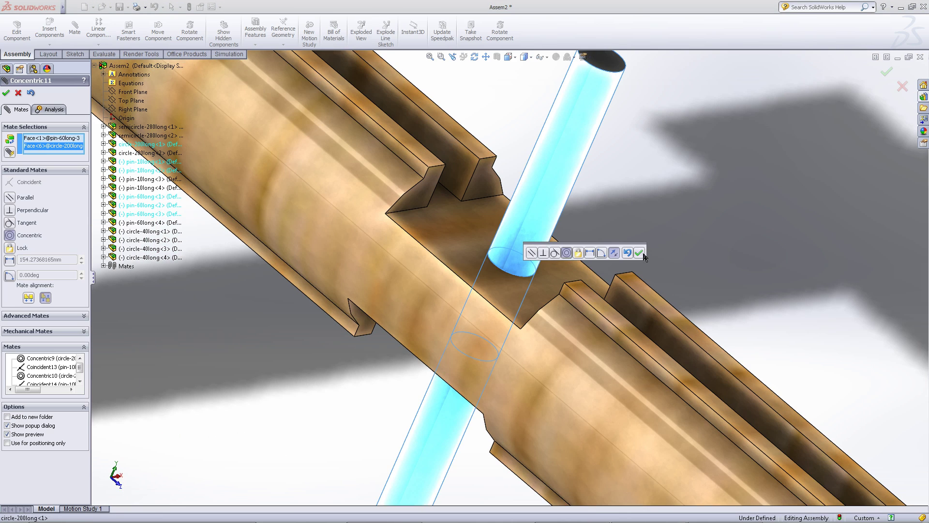
click(641, 255)
scroll(551, 311, up, 10)
- Mate pin-60long-3's end coincident with the semicircle-280long log's face
middle_drag(532, 366, 559, 254)
scroll(452, 397, down, 8)
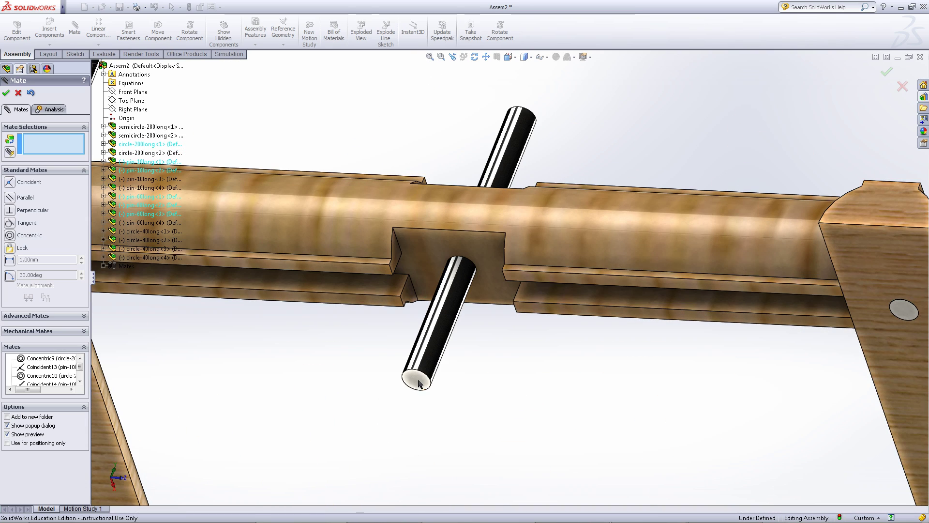
click(856, 261)
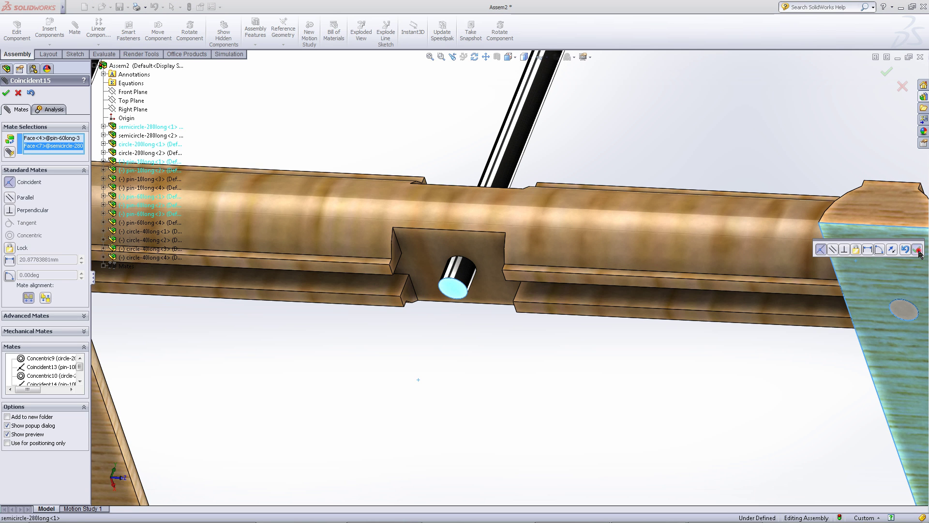
click(917, 249)
scroll(449, 300, up, 5)
middle_drag(469, 222, 622, 428)
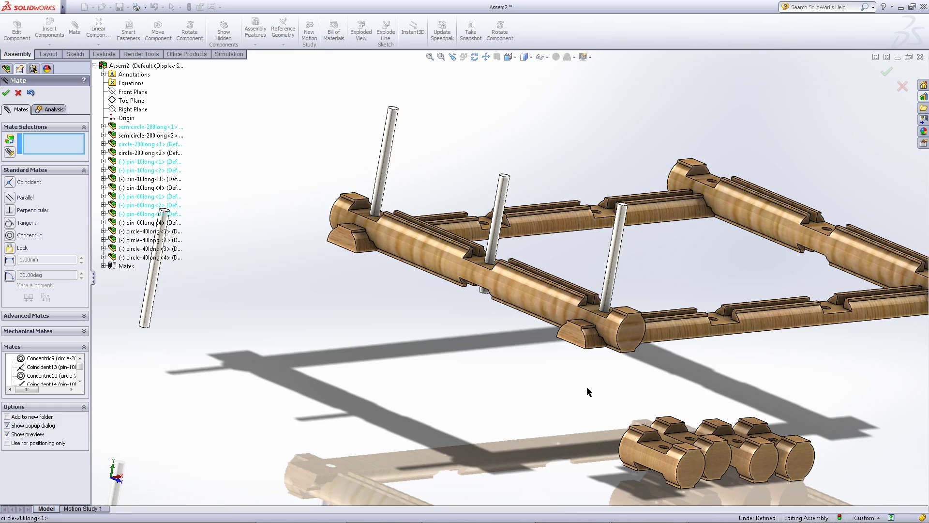
- Mate the short log's hole concentric with the pin
middle_drag(587, 387, 601, 431)
scroll(621, 458, down, 8)
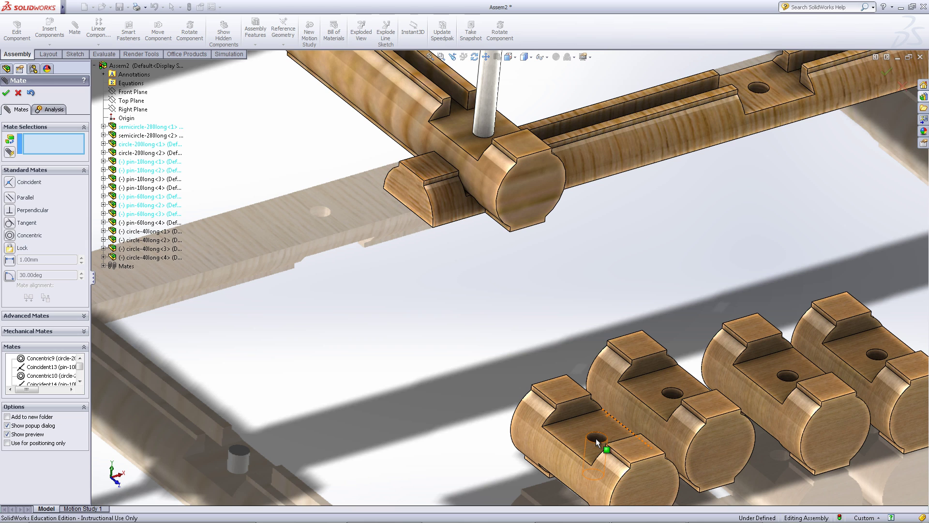
click(596, 437)
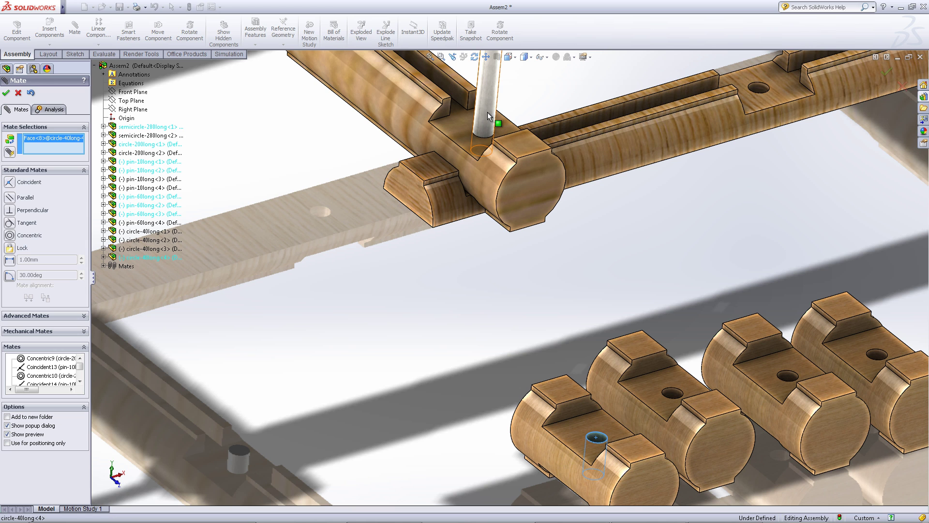
scroll(488, 111, up, 3)
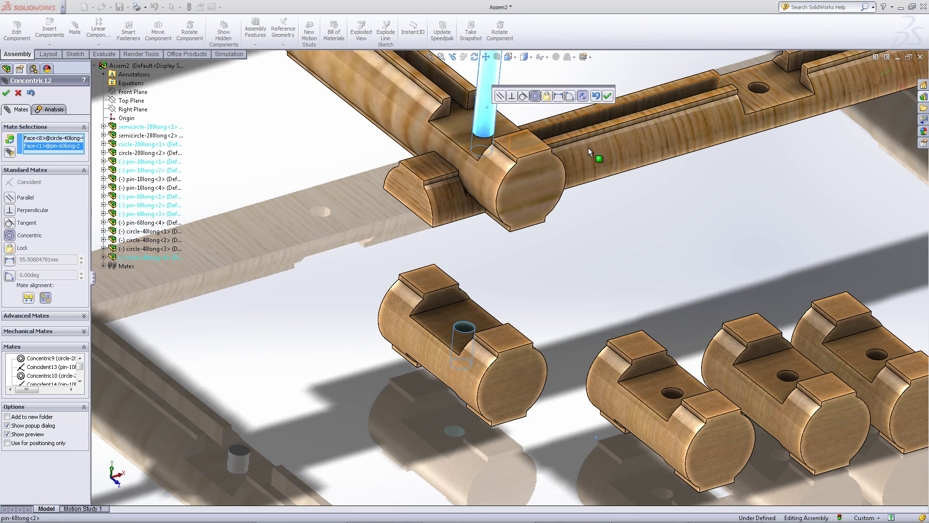
scroll(588, 147, up, 2)
scroll(611, 172, up, 2)
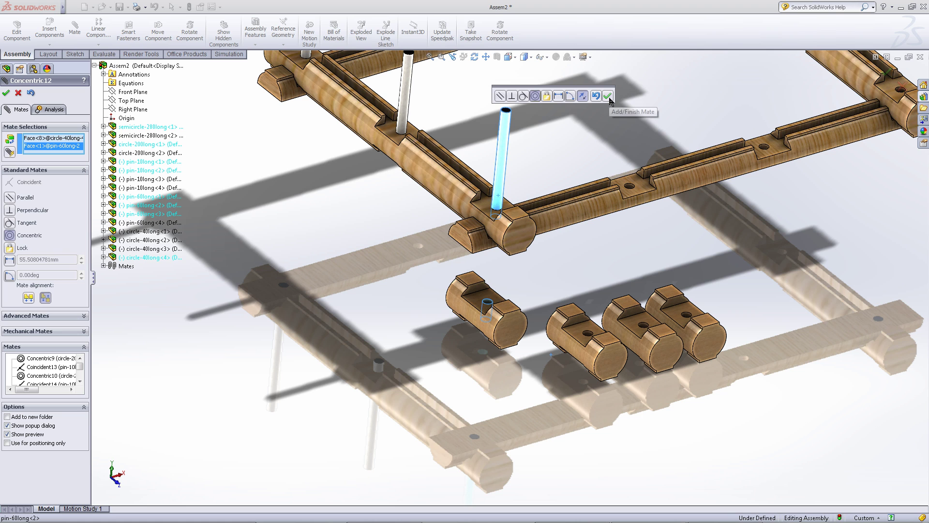
click(609, 98)
- Make the short log flush with the semicircular log's end and the long frame log
click(515, 334)
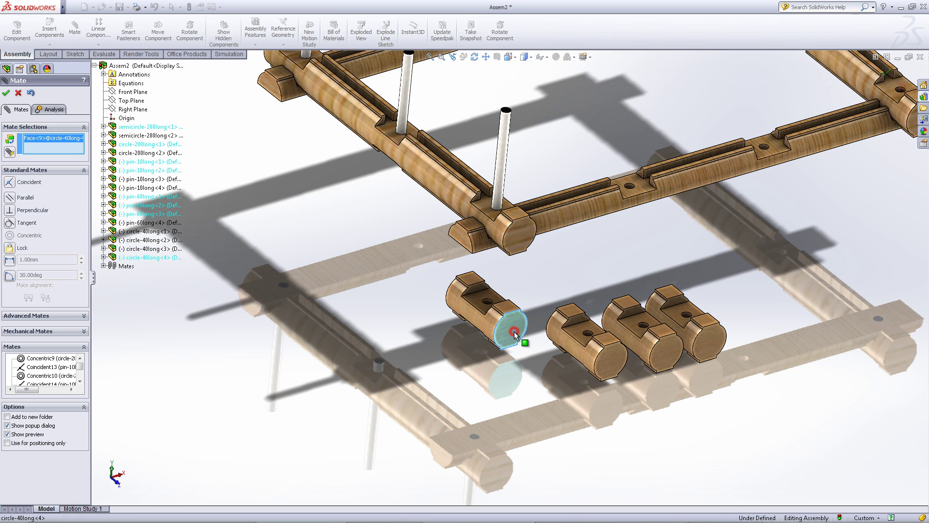
click(460, 235)
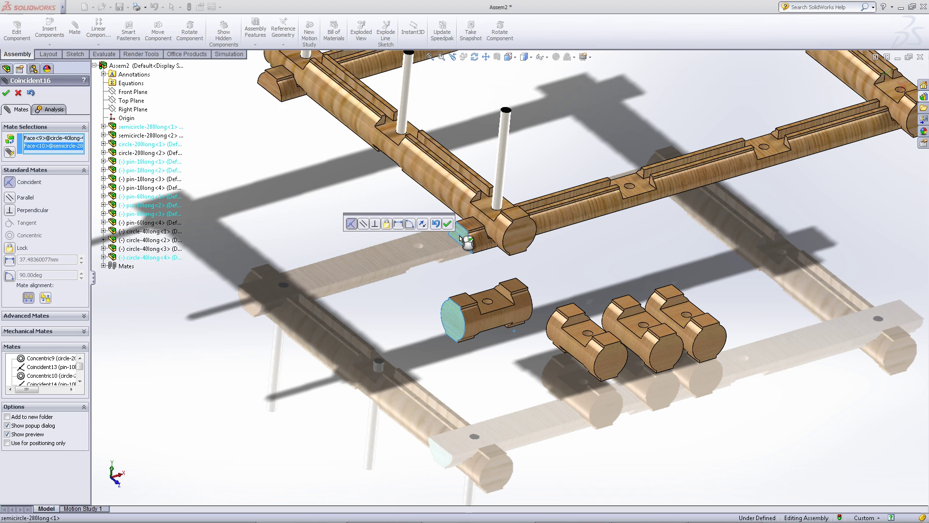
click(446, 224)
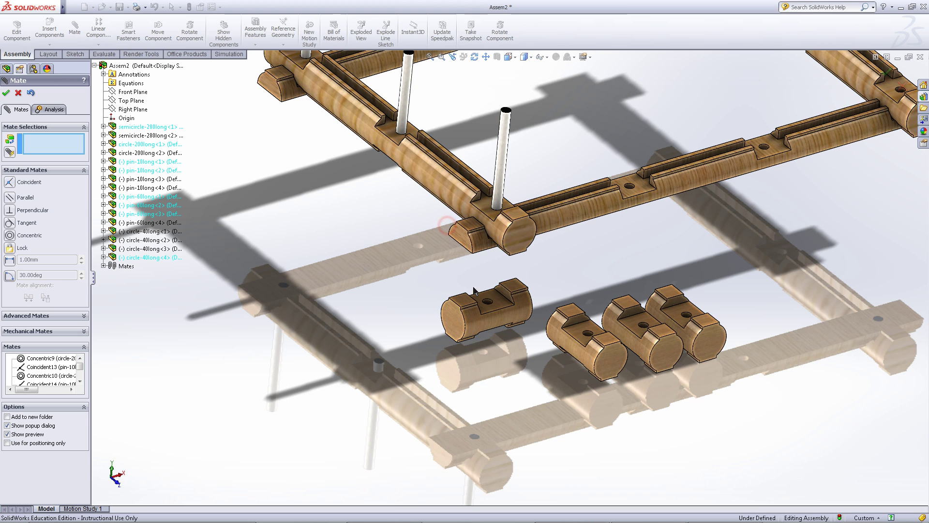
click(482, 206)
middle_drag(507, 381, 499, 159)
click(498, 155)
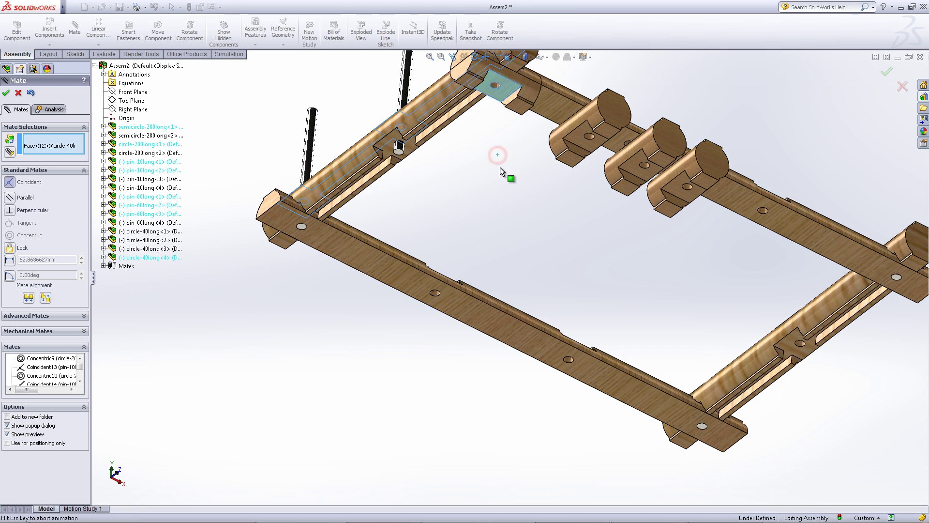
click(612, 159)
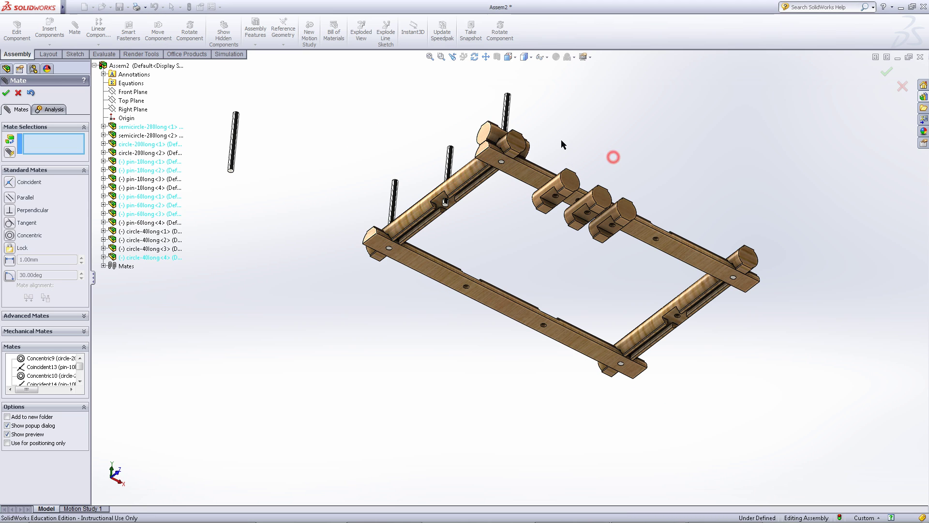
- Centre another short log's hole on the corner pin with a concentric mate
middle_drag(561, 139, 512, 300)
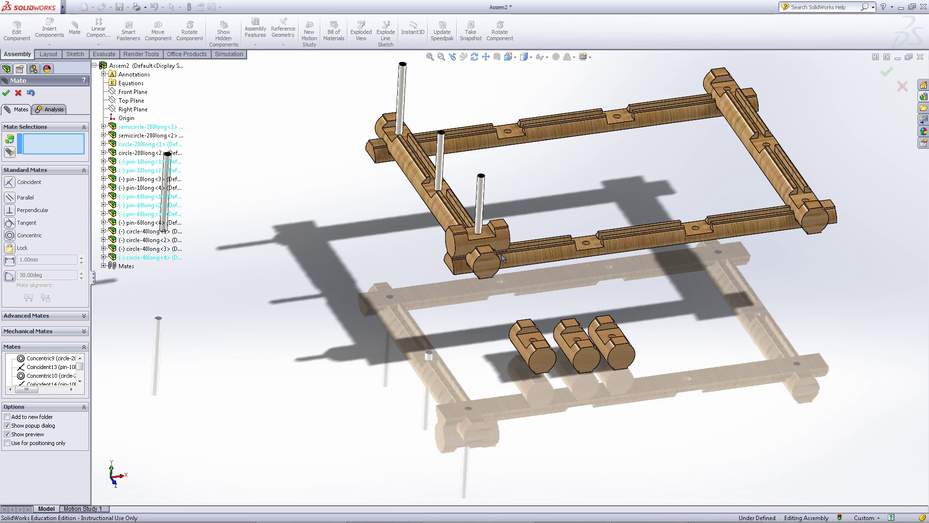
scroll(499, 291, down, 5)
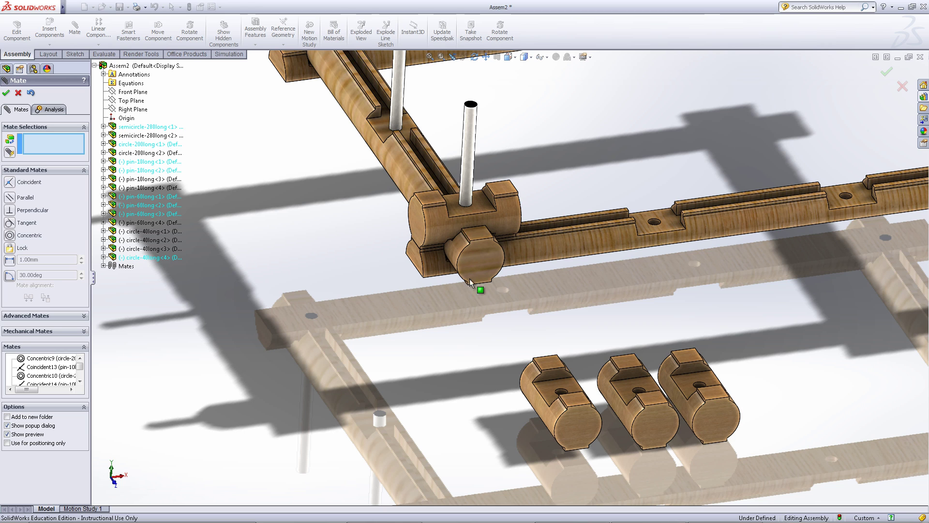
click(472, 151)
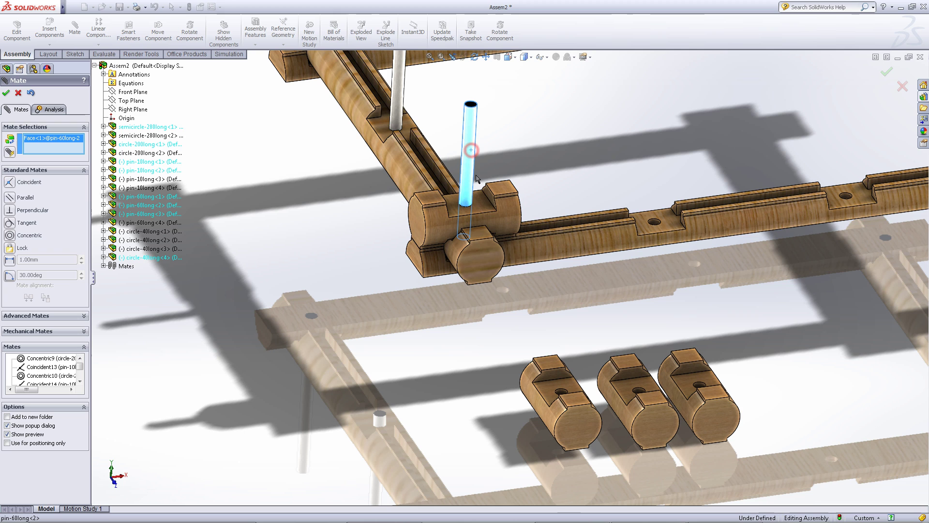
click(561, 393)
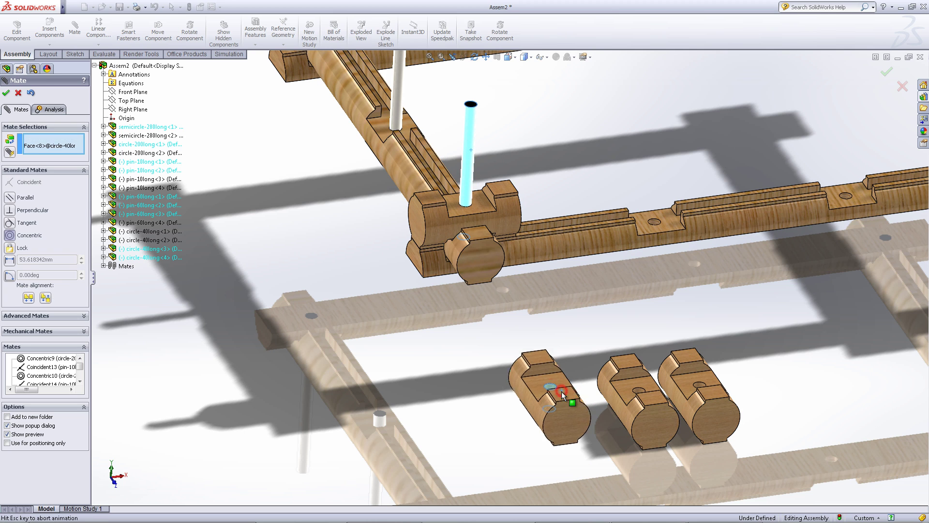
click(683, 408)
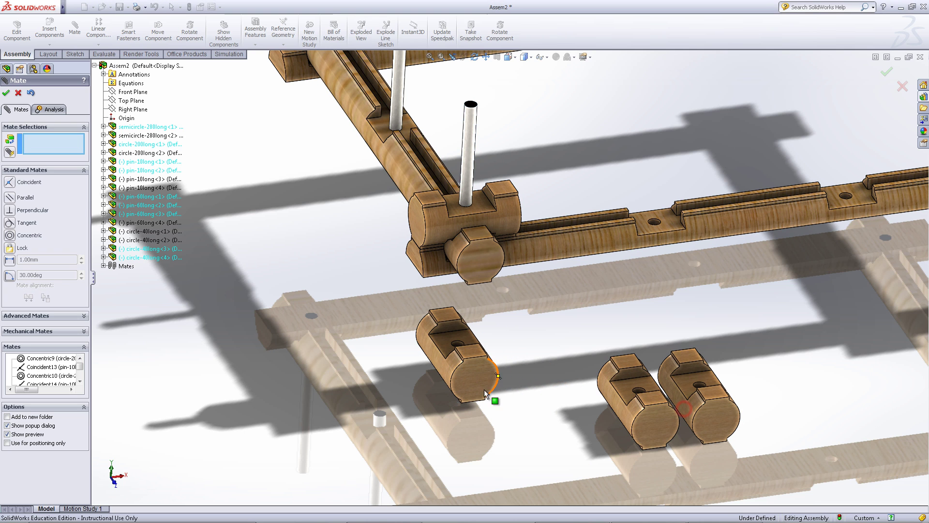
- Align the short log's end with the upper corner log and seat it against the lower log
click(475, 386)
click(479, 258)
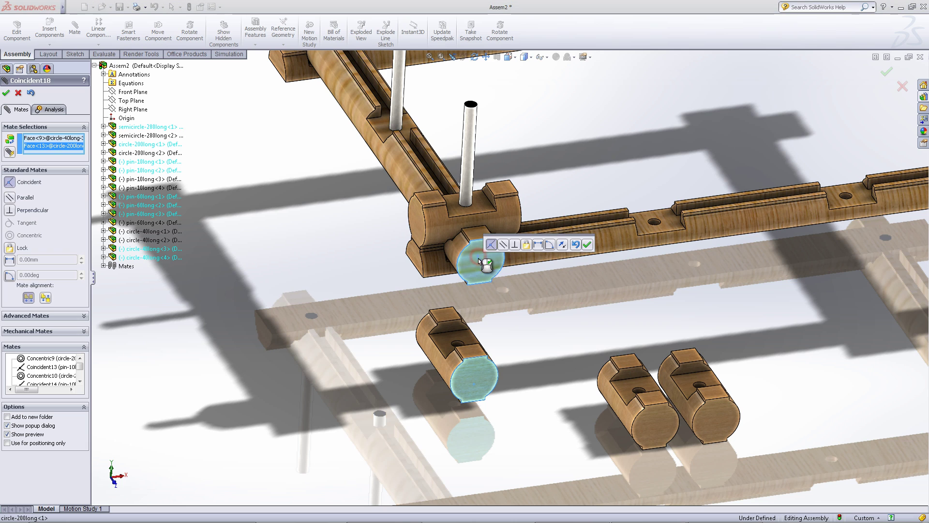
click(586, 245)
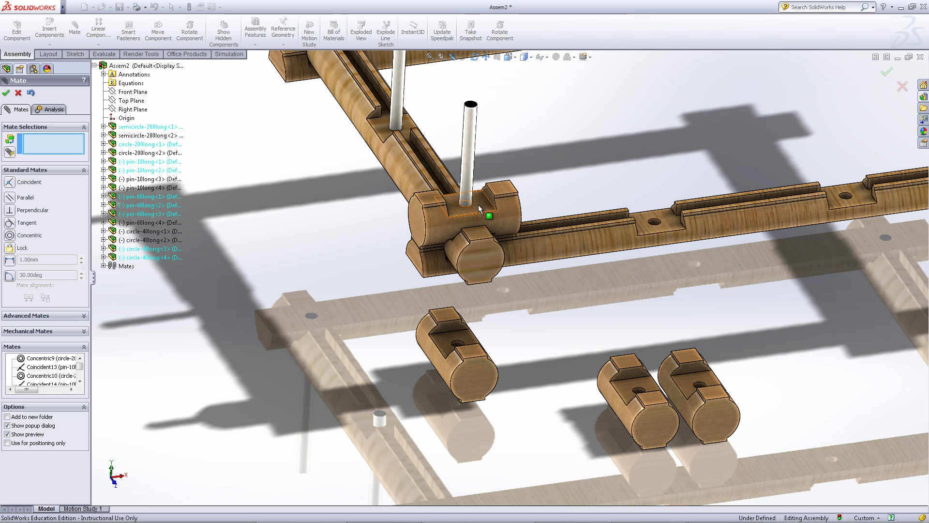
click(479, 205)
middle_drag(480, 248, 426, 405)
click(426, 404)
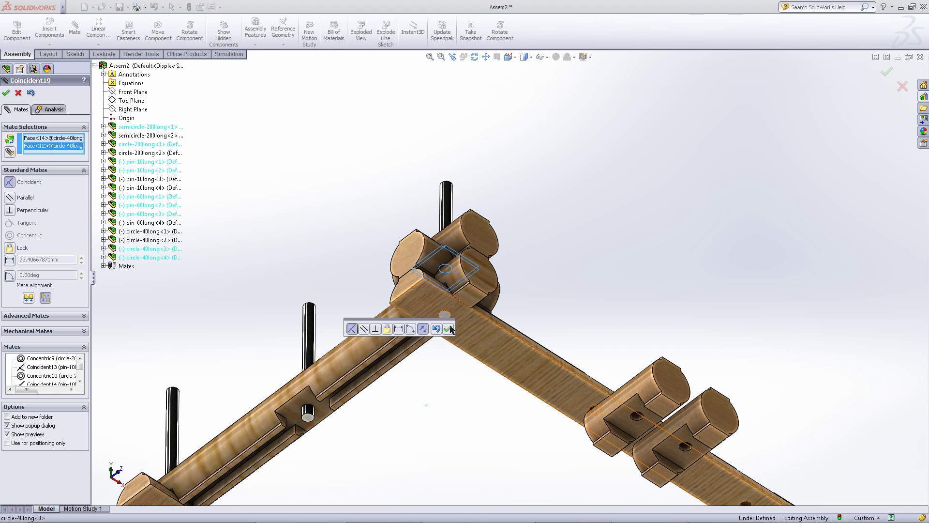
click(448, 329)
middle_drag(536, 213, 458, 211)
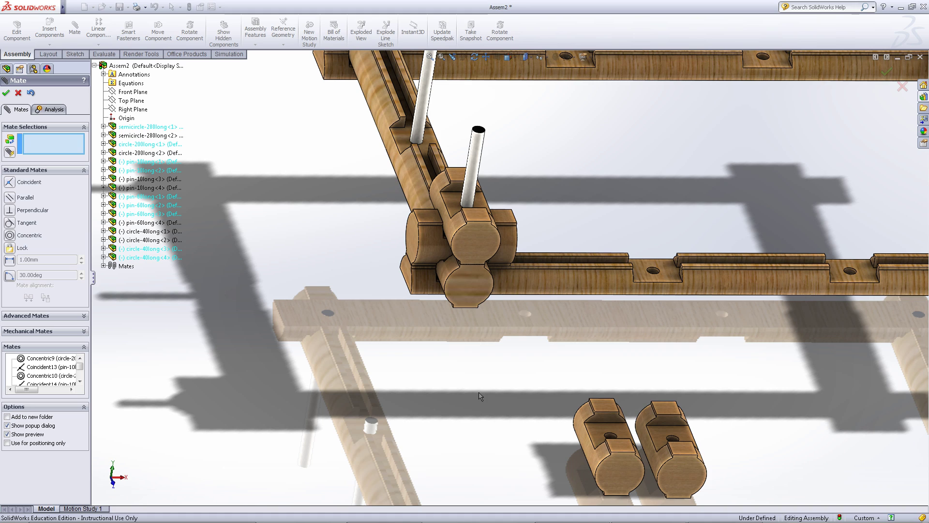
scroll(400, 383, up, 5)
middle_drag(392, 347, 283, 231)
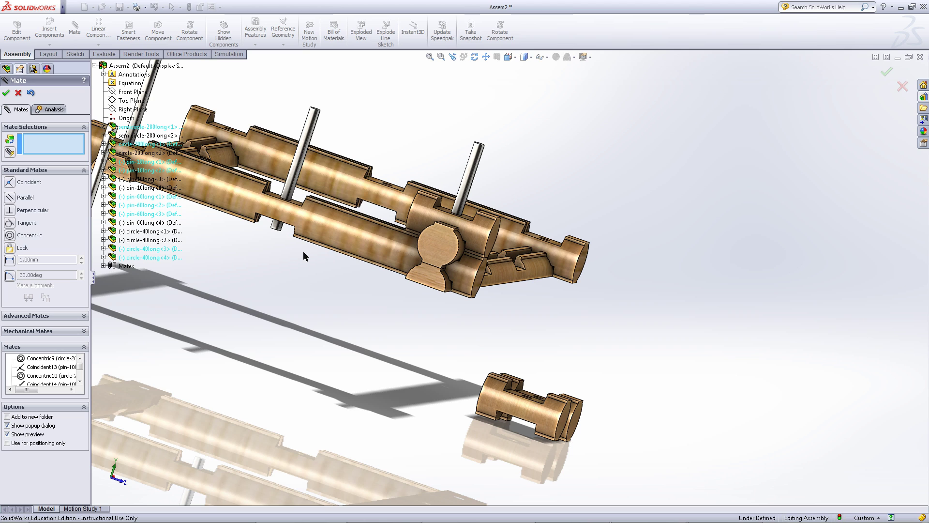
- Close Mate and place two semicircle-40long filler logs from the Design Library beside the frame
click(5, 92)
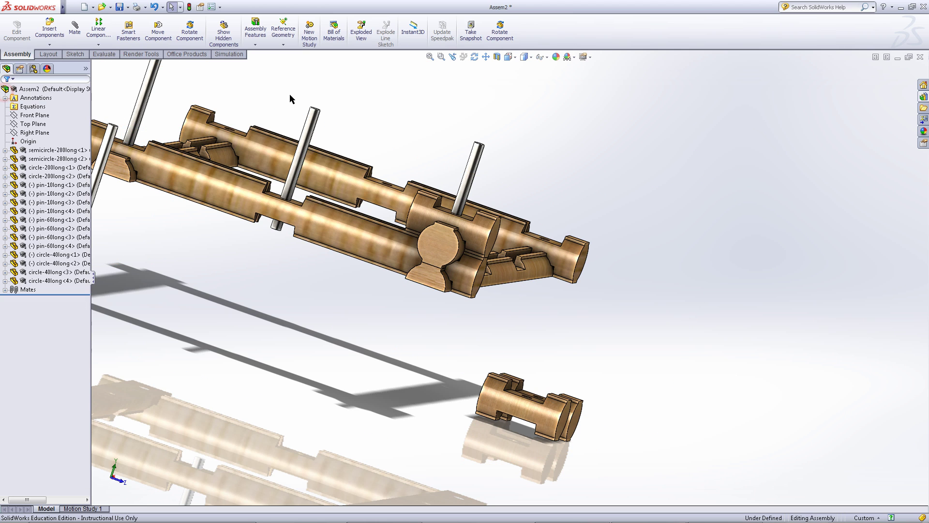
click(924, 95)
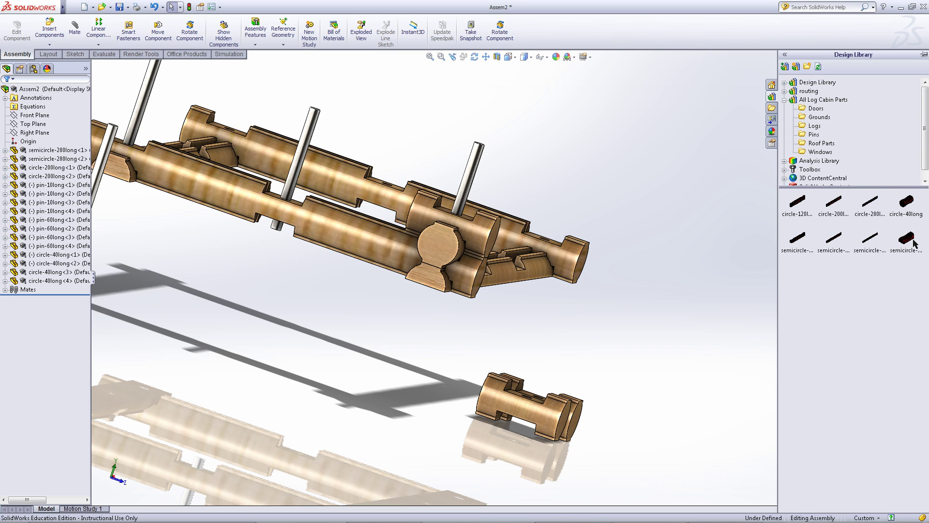
drag(908, 242, 280, 241)
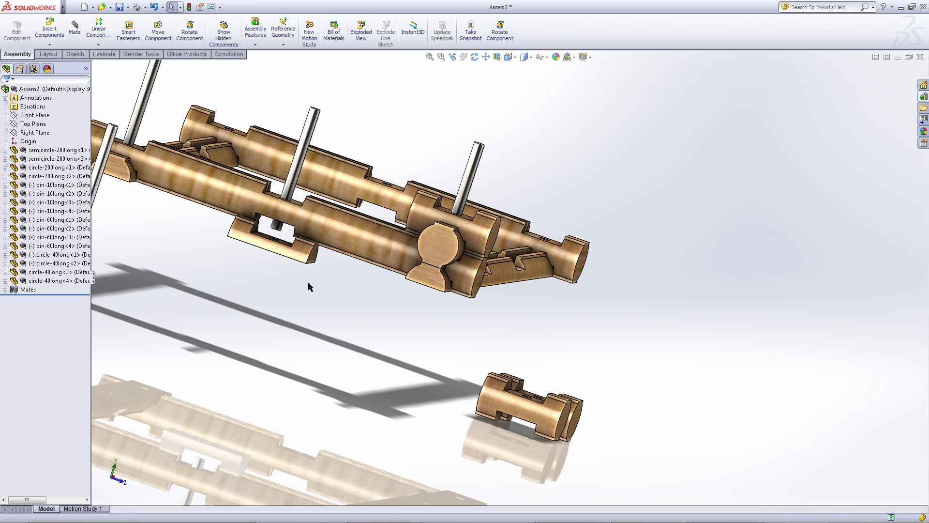
click(310, 288)
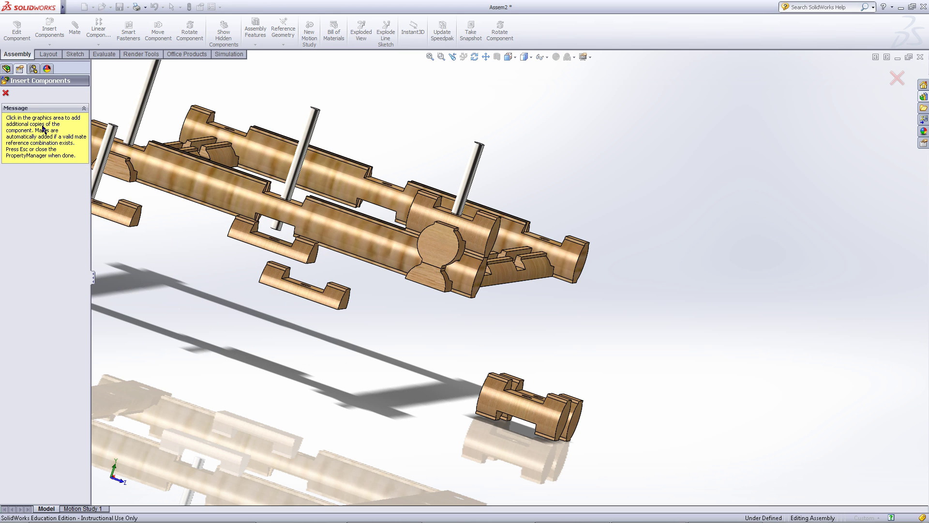
click(5, 93)
- Mate the semicircle filler log's hole concentric with the pin
middle_drag(341, 228, 329, 296)
scroll(290, 232, down, 6)
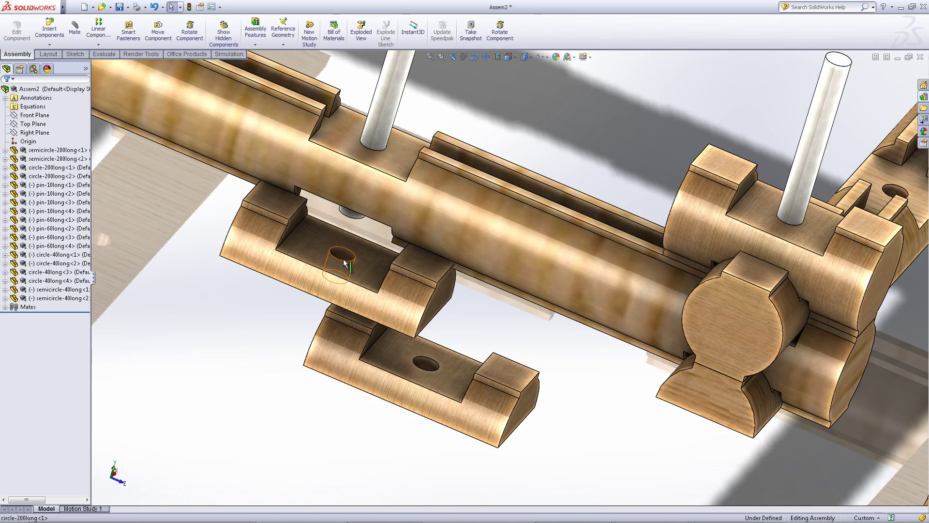
click(343, 260)
click(426, 206)
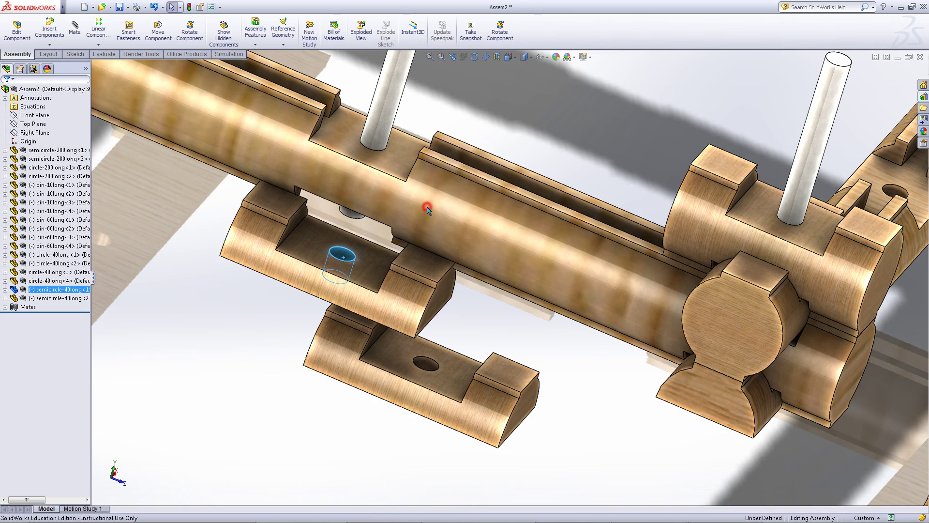
click(355, 220)
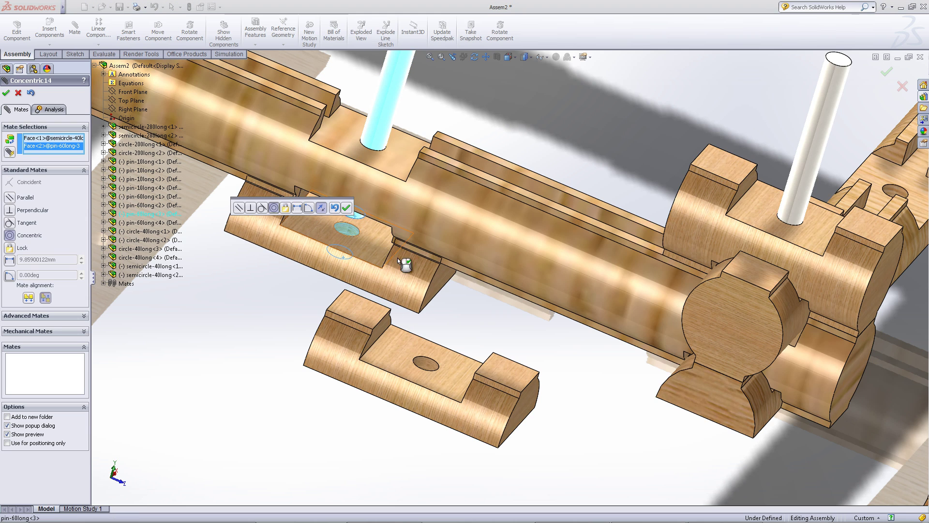
click(352, 209)
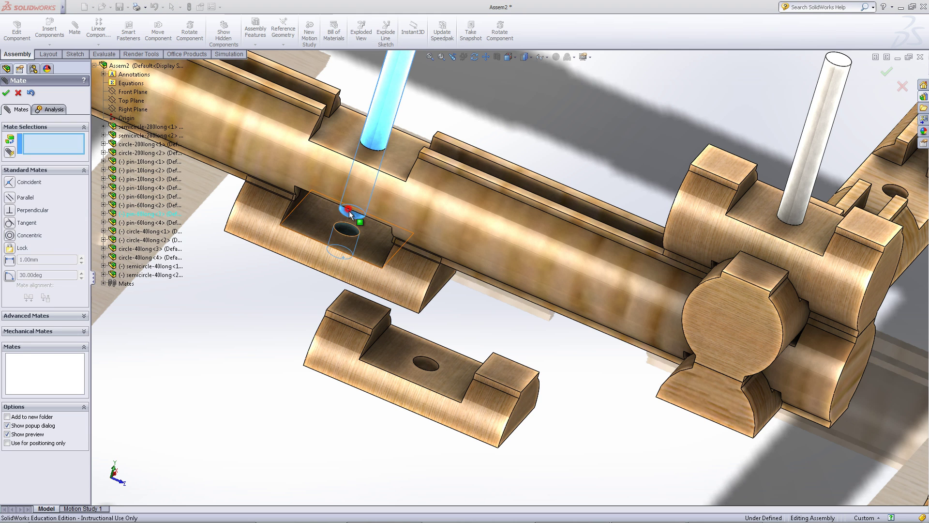
- Make the filler log flush with the half-round log's end and seat it on the long log
click(442, 280)
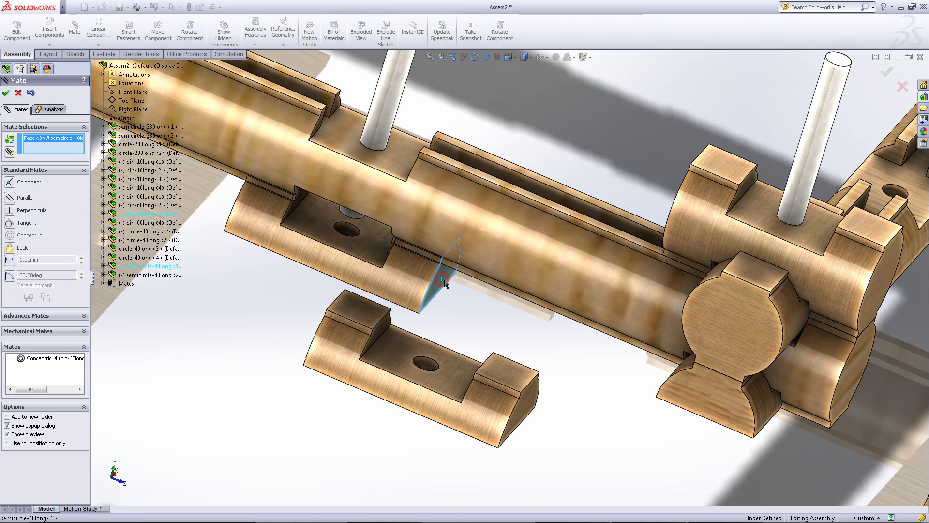
click(699, 393)
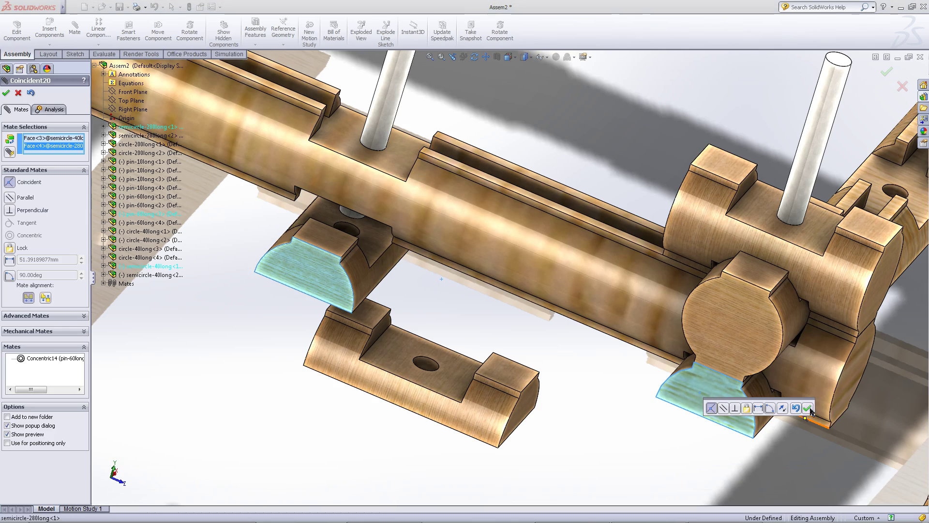
click(809, 408)
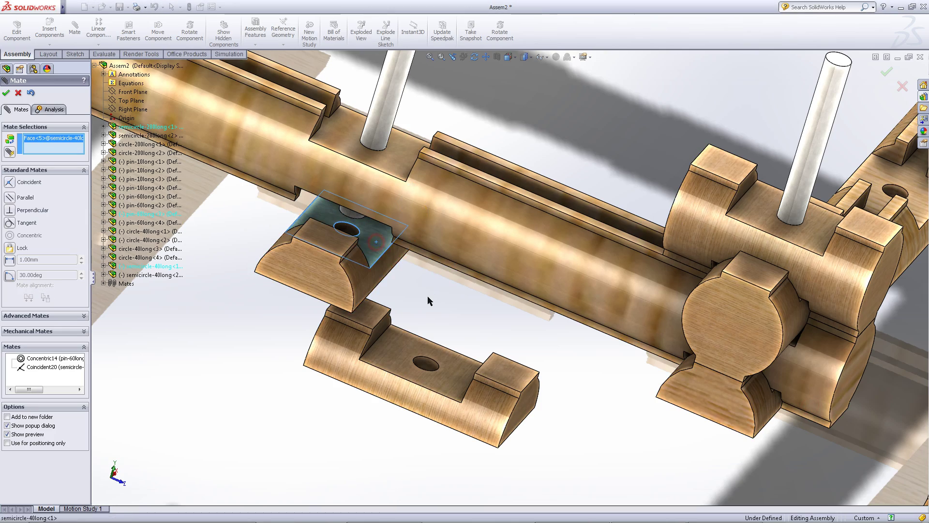
middle_drag(430, 243, 418, 191)
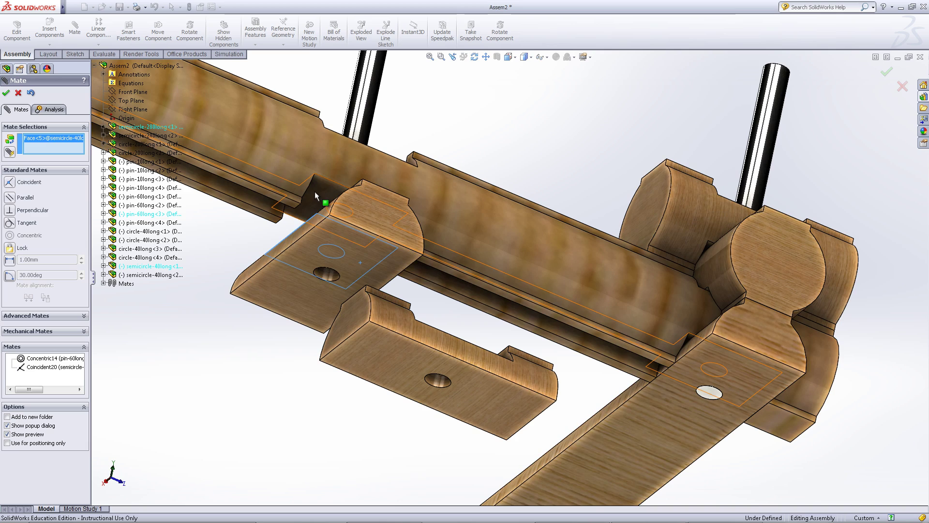
click(315, 191)
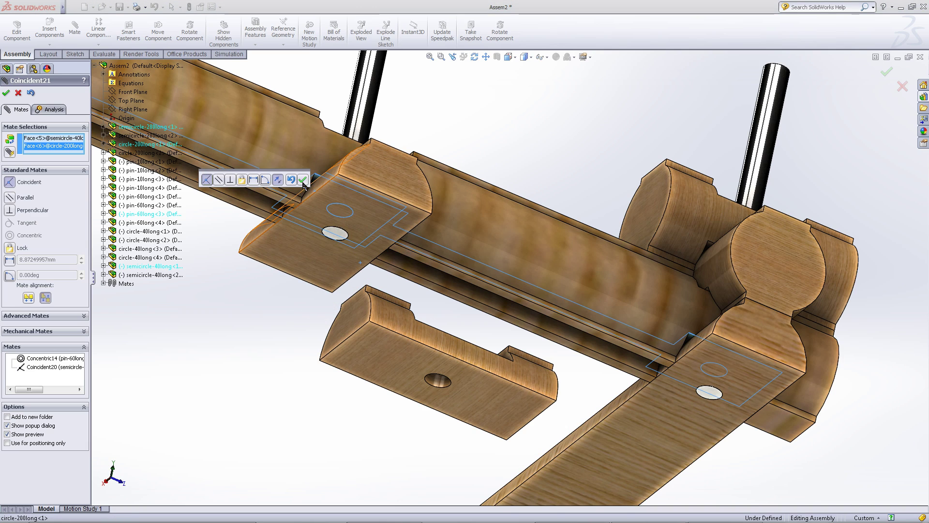
click(303, 179)
key(Escape)
scroll(406, 290, down, 5)
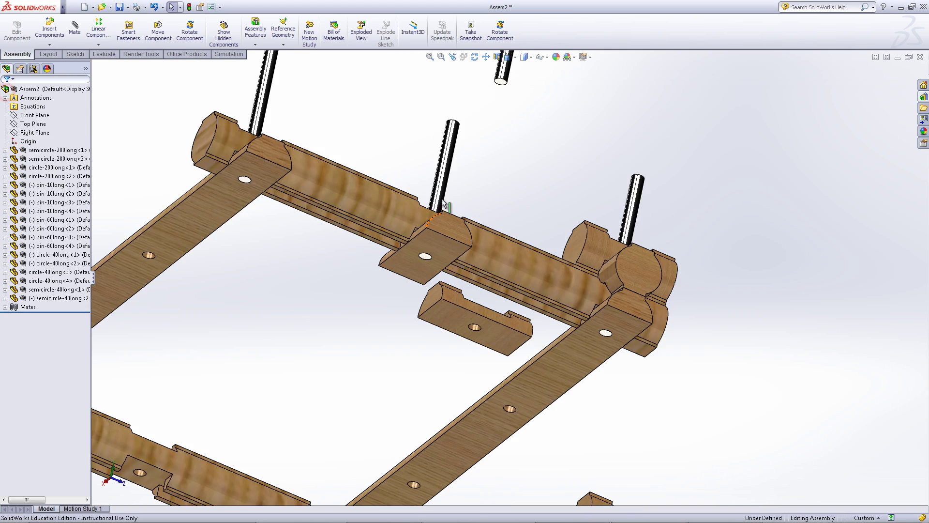
- Show the whole base frame and open the context menu of a loose circle-40long log
middle_drag(406, 291, 339, 345)
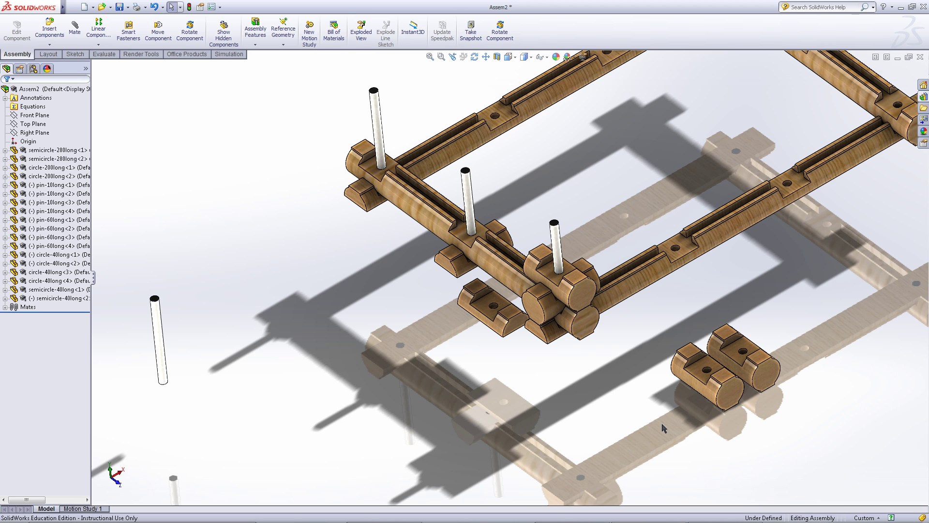
right_click(702, 388)
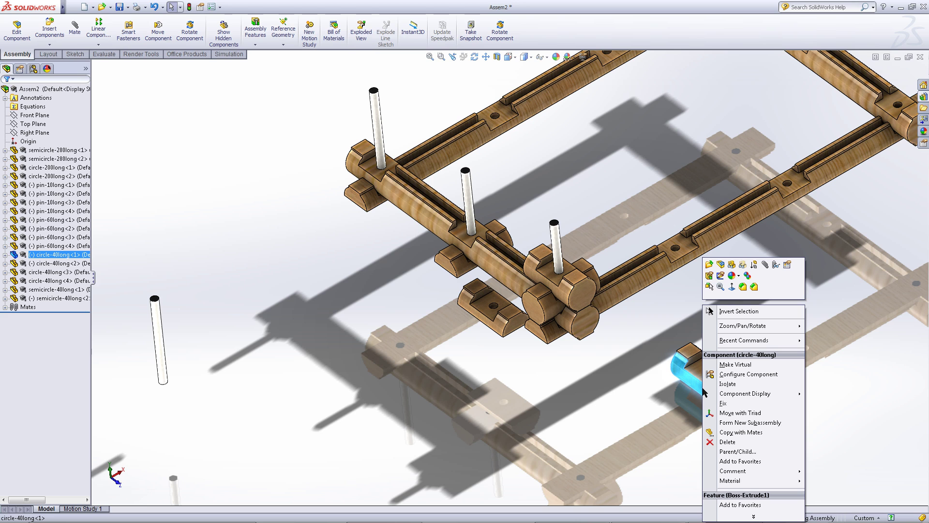